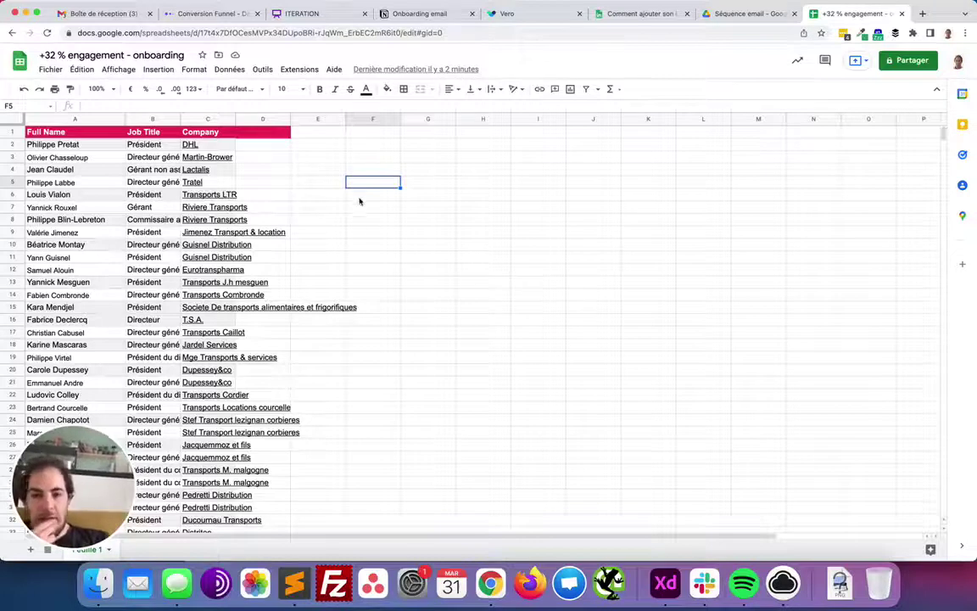
click(299, 70)
mouse_move(357, 246)
click(701, 145)
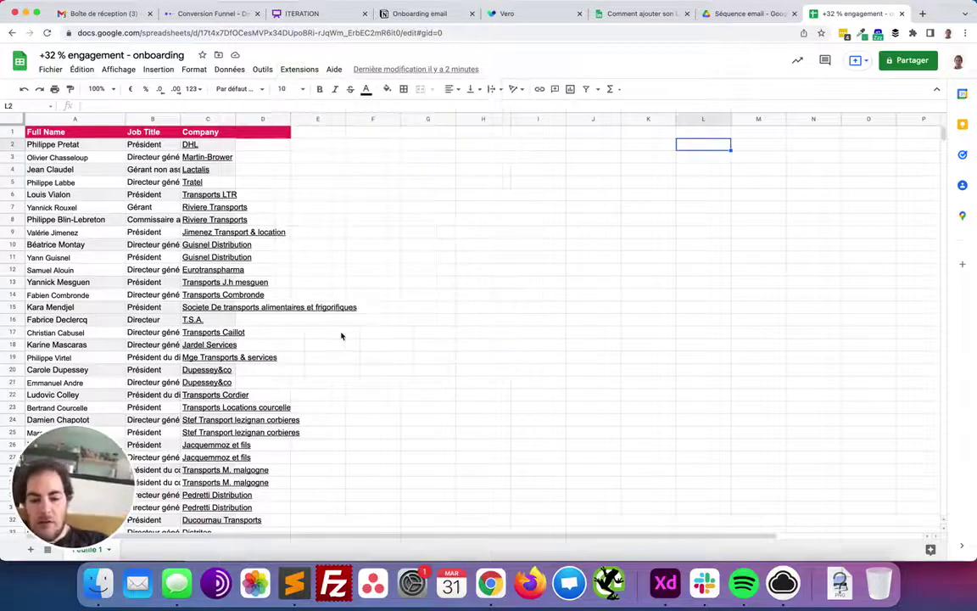
View the derrick-app.com website in a new browser tab, closing it after returning to the spreadsheet
key(ctrl+t)
text(der)
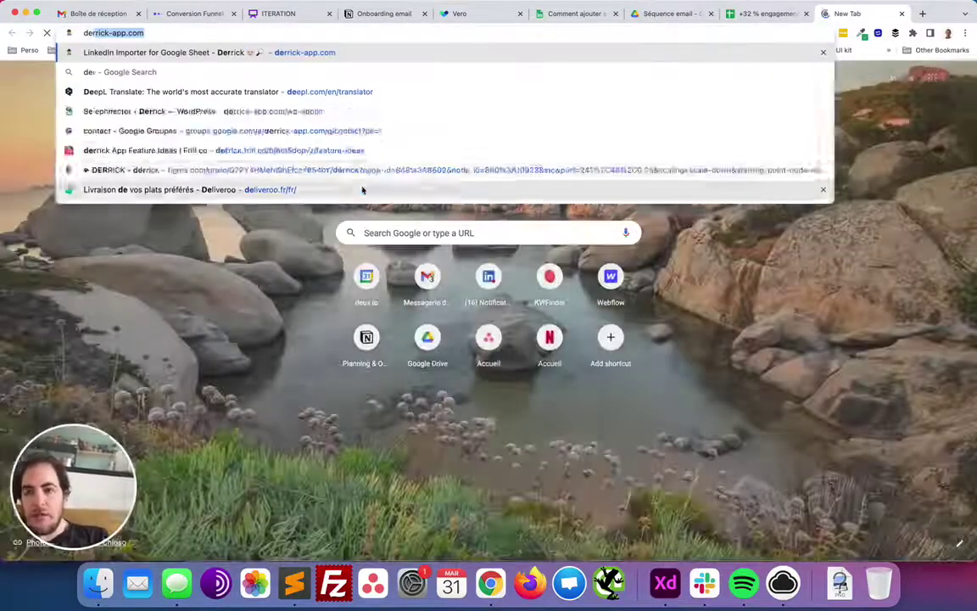
key(Return)
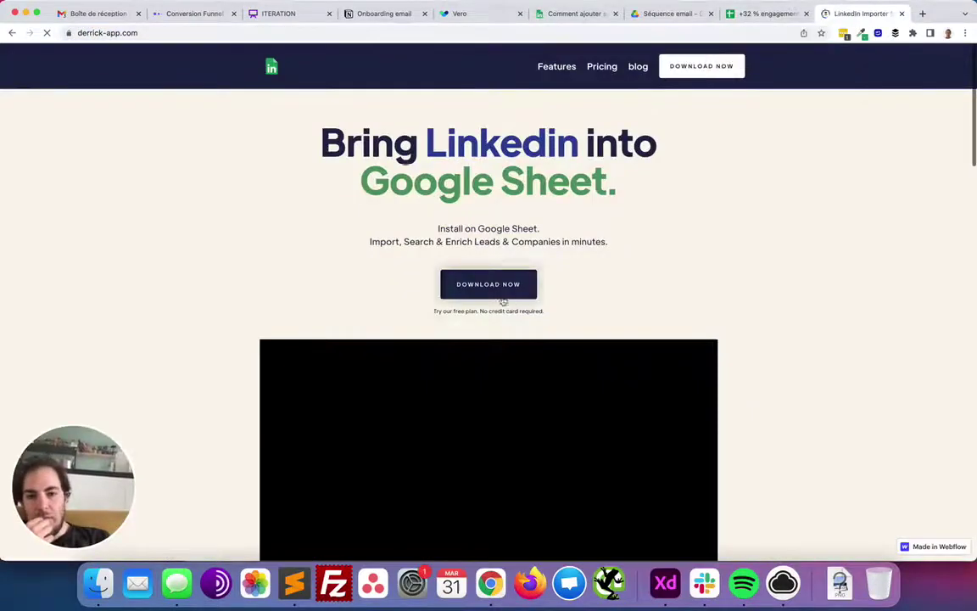
click(752, 15)
click(338, 171)
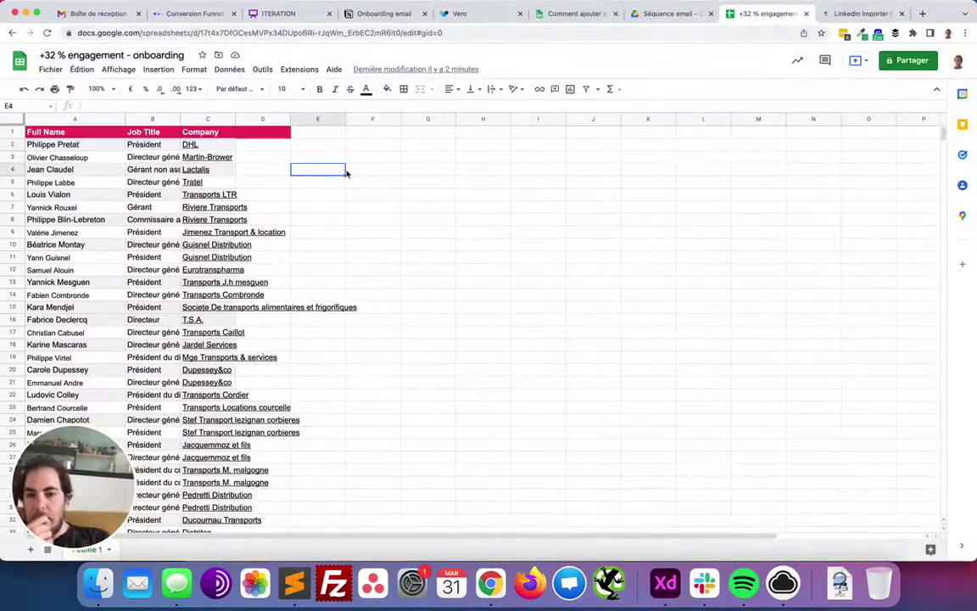
click(902, 15)
Open the sidebar of the LinkedIn Importer for Google Sheet - Derrick add-on and expand its profile search section
click(299, 69)
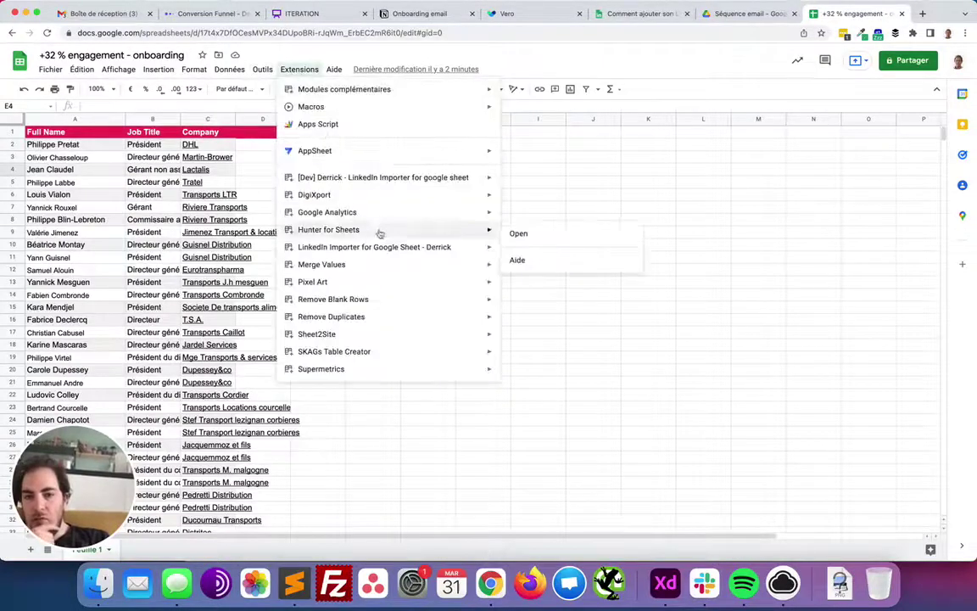
mouse_move(399, 247)
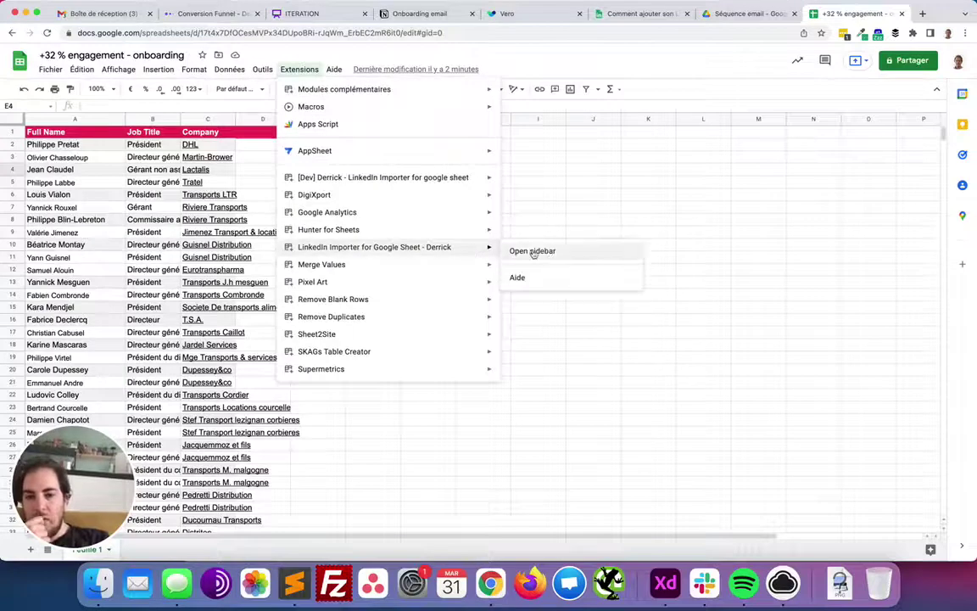
click(504, 252)
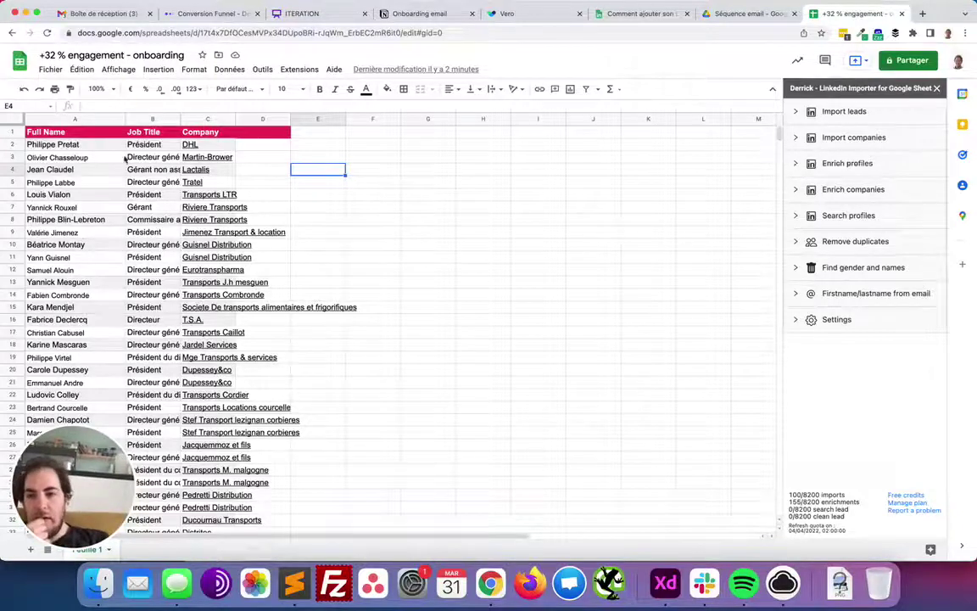
drag(68, 119, 170, 120)
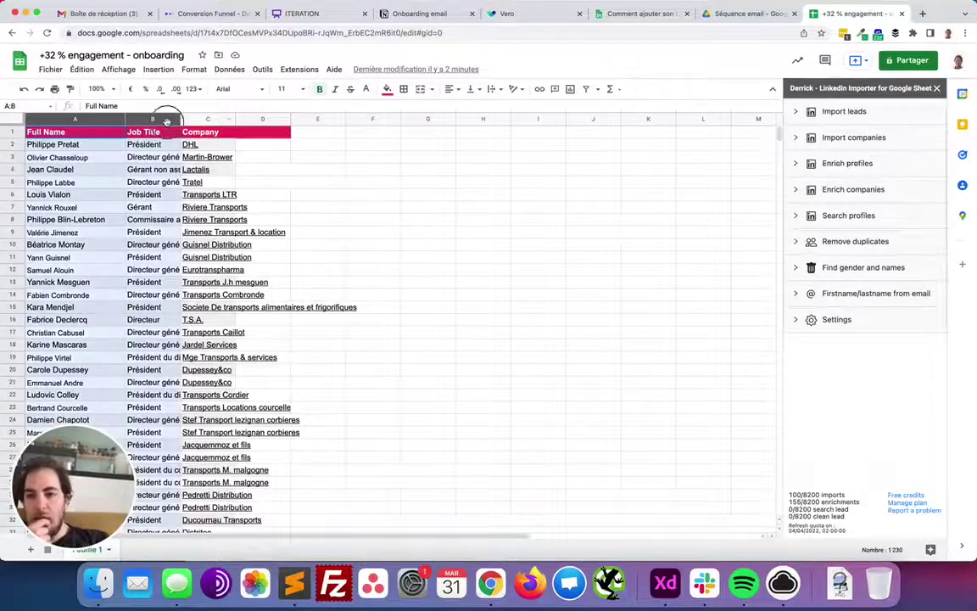
click(849, 216)
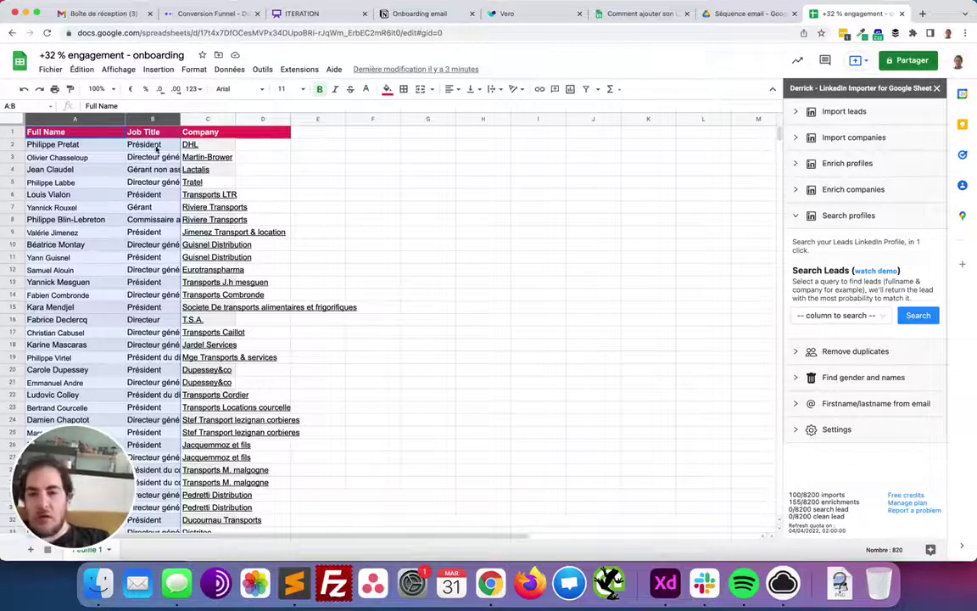
Enter the formula =A2&" "&C2 in cell D2 to combine the full name and company with a space
click(81, 143)
click(195, 144)
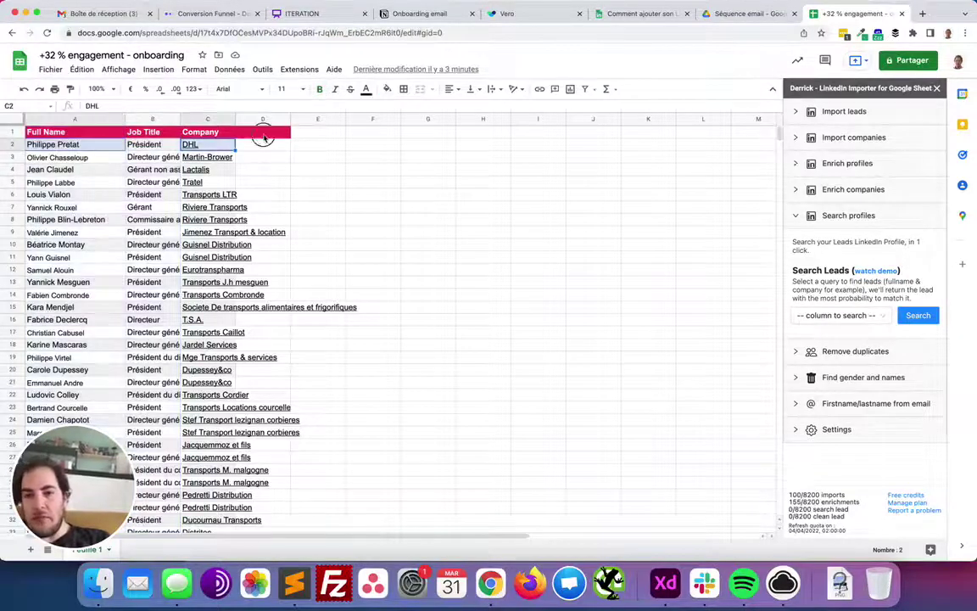
click(263, 144)
text(=)
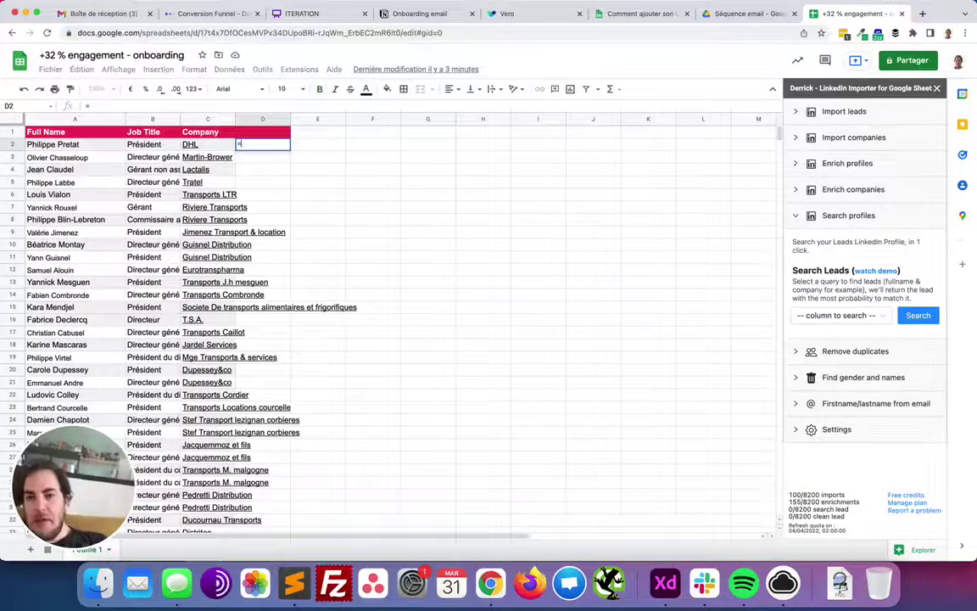
click(88, 142)
text(&")
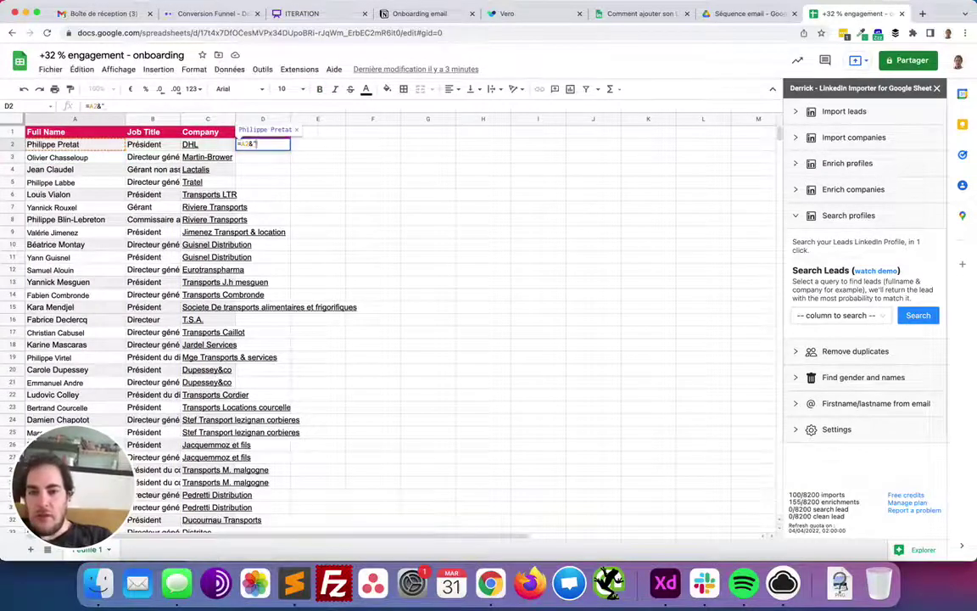
text( "&)
click(205, 146)
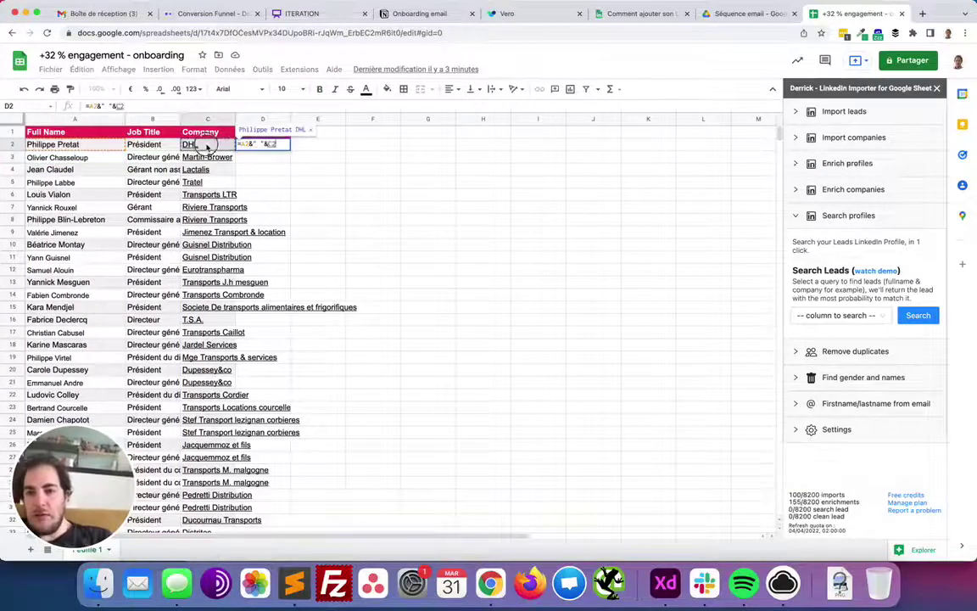
key(Return)
Copy the name-and-company formula from D2 down through D410, alongside all existing lead rows
key(Up)
key(ctrl+c)
key(Left)
key(Left)
key(Left)
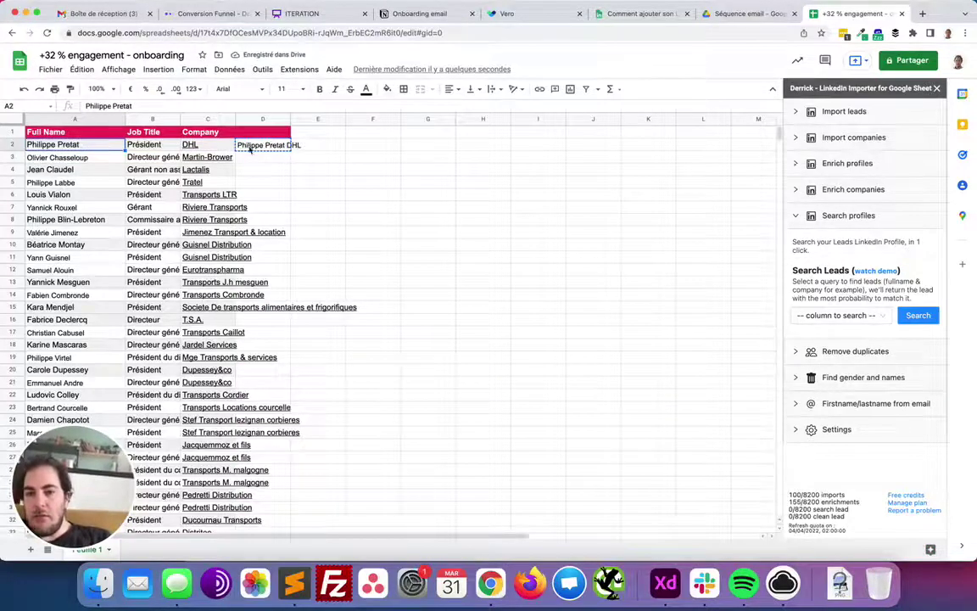
key(ctrl+shift+Down)
key(ctrl+Up)
key(Right)
key(Right)
key(Down)
key(super+Down)
key(Right)
key(super+shift+Up)
key(super+v)
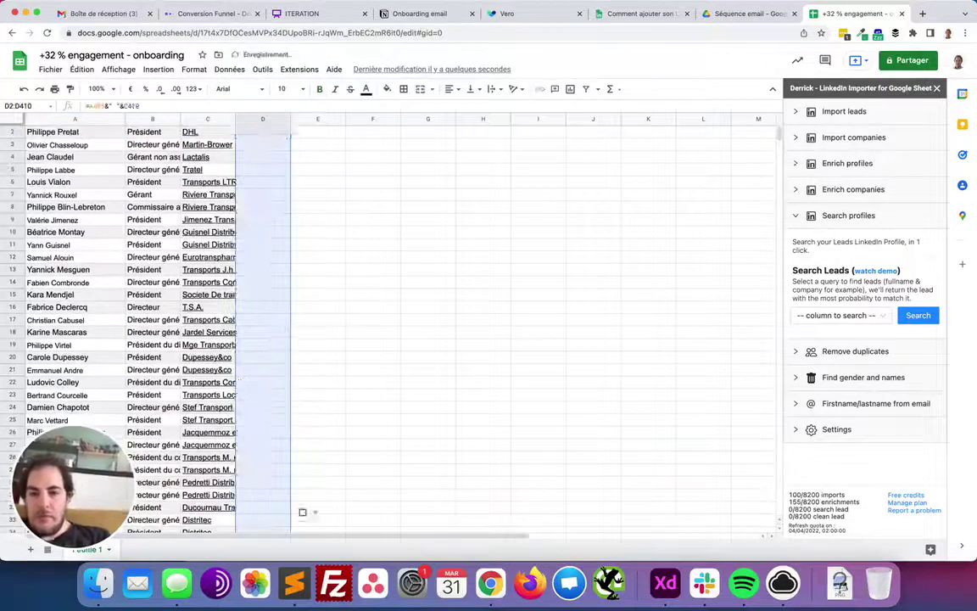
Title column D "FullName + company" in its header cell and widen the column to fit the combined text
key(super+Up)
key(Up)
text(Ful)
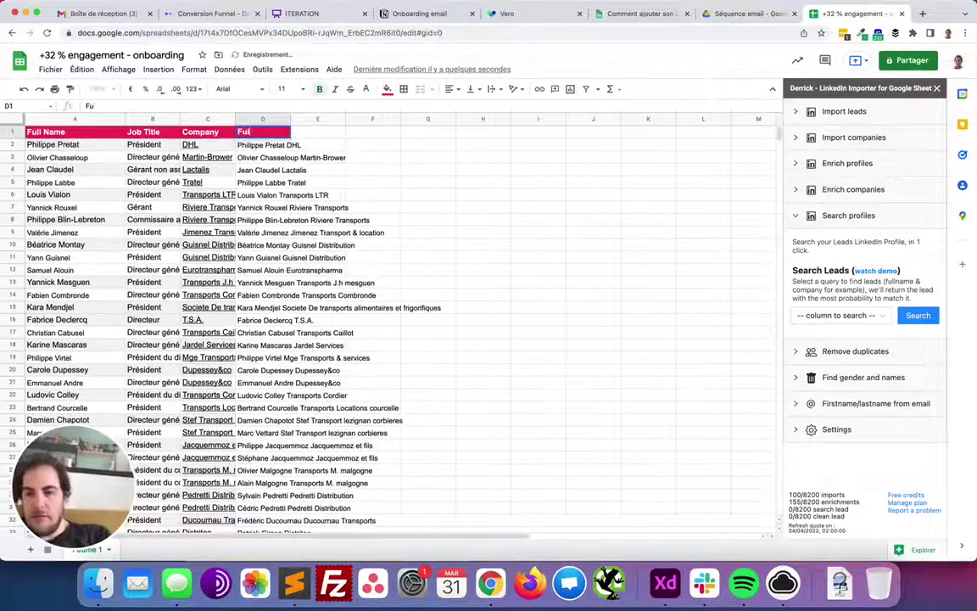
text(l)
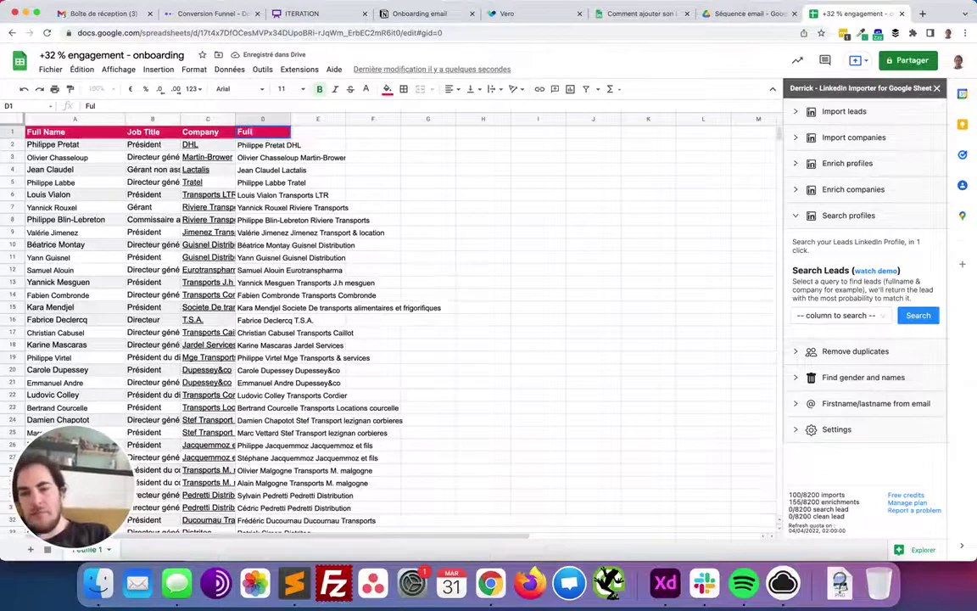
text(Name + company)
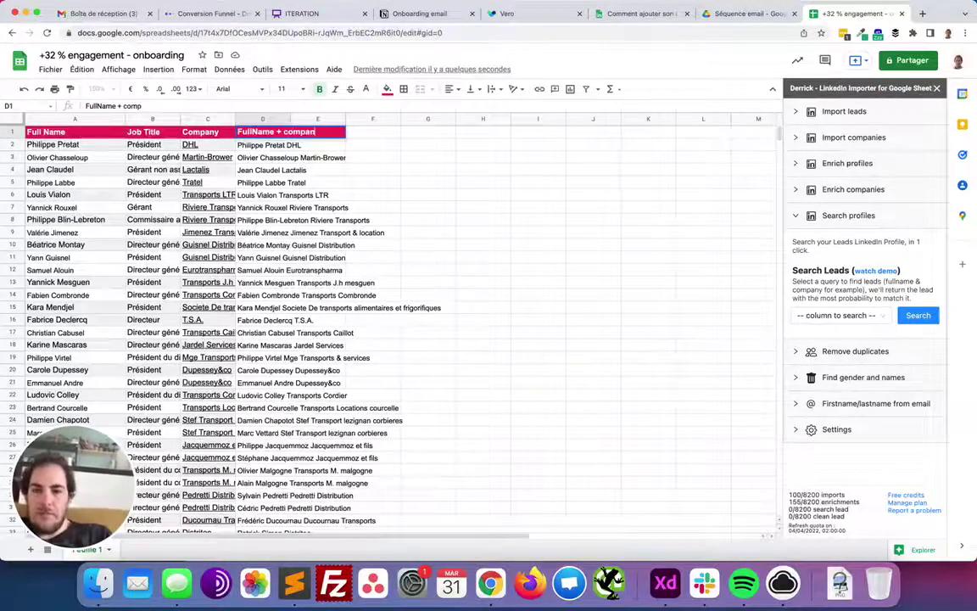
key(Return)
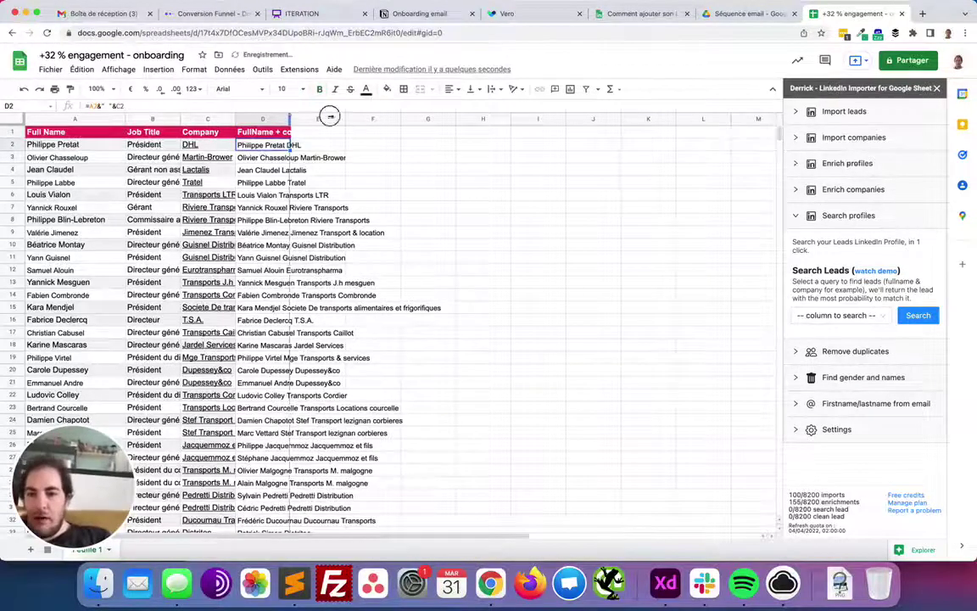
drag(287, 119, 369, 119)
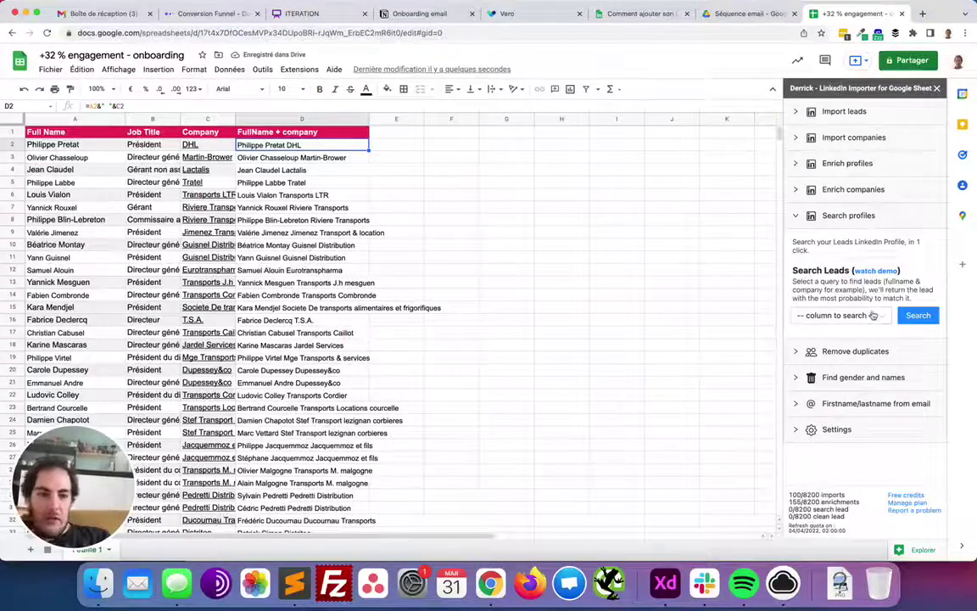
Run the Derrick lead search using the "FullName + company" column as the query
click(839, 315)
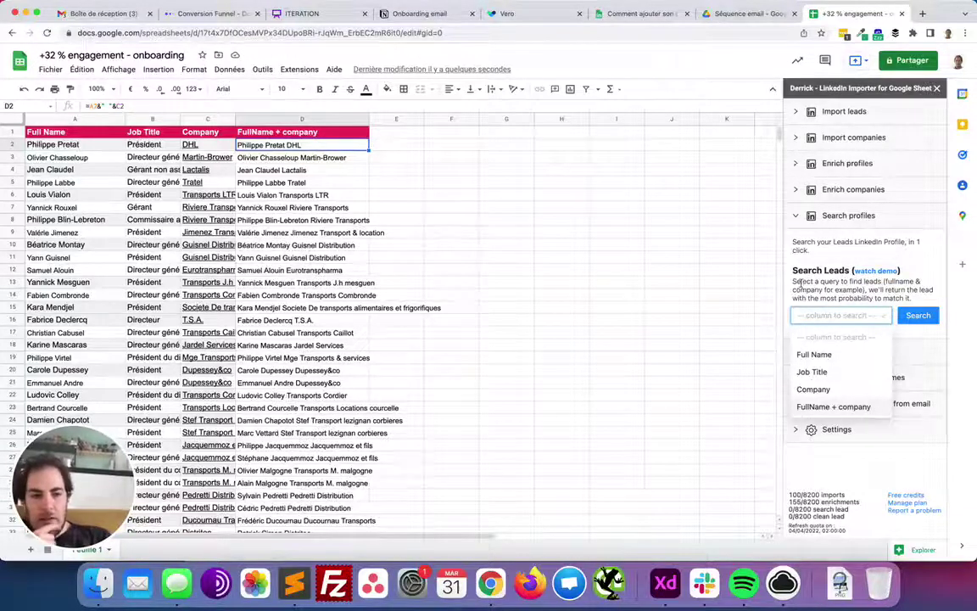
click(833, 407)
click(915, 319)
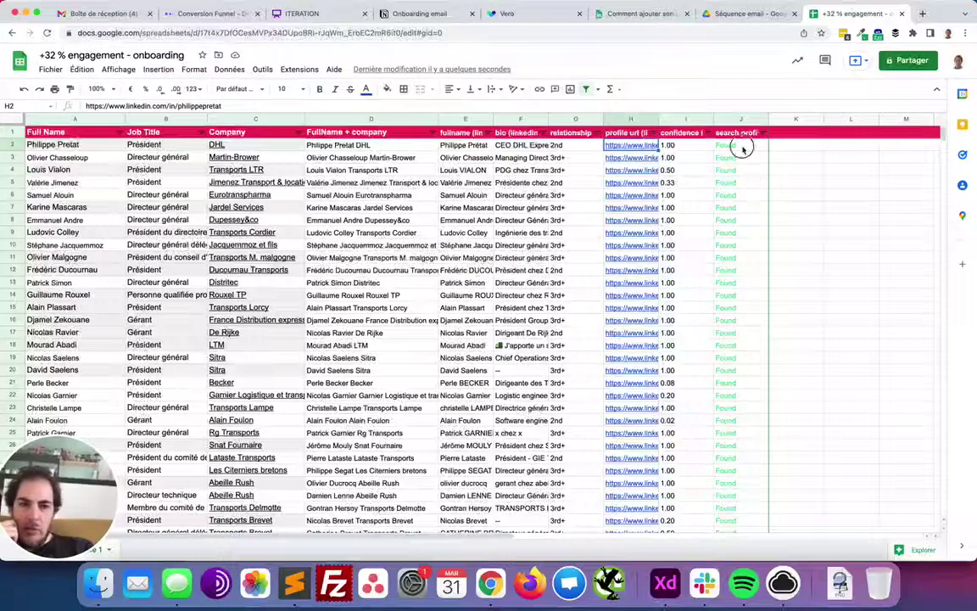
Examine the search status column through the last lead row to see which LinkedIn profiles were found
click(246, 270)
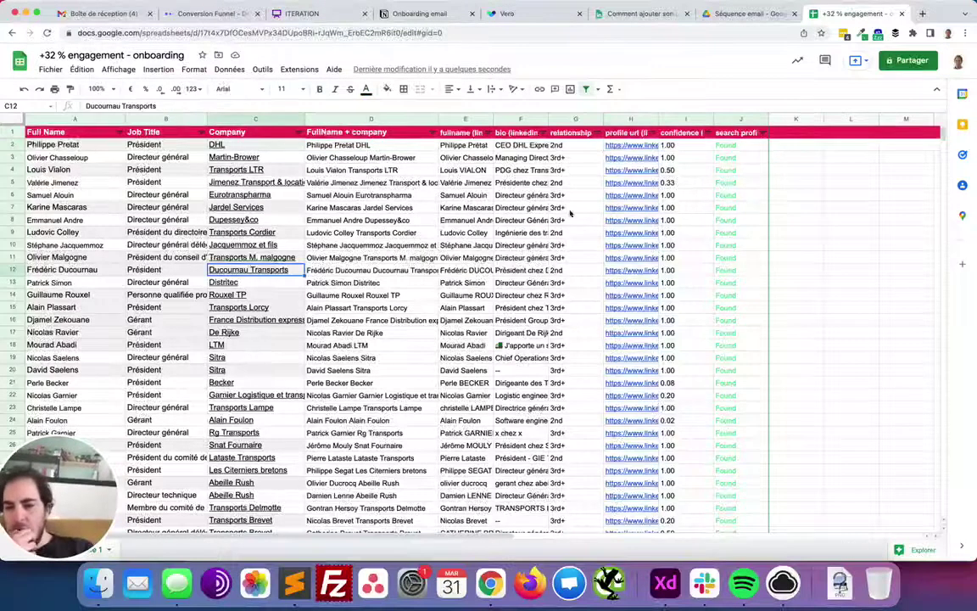
scroll(634, 199, down, 1)
scroll(563, 202, up, 1)
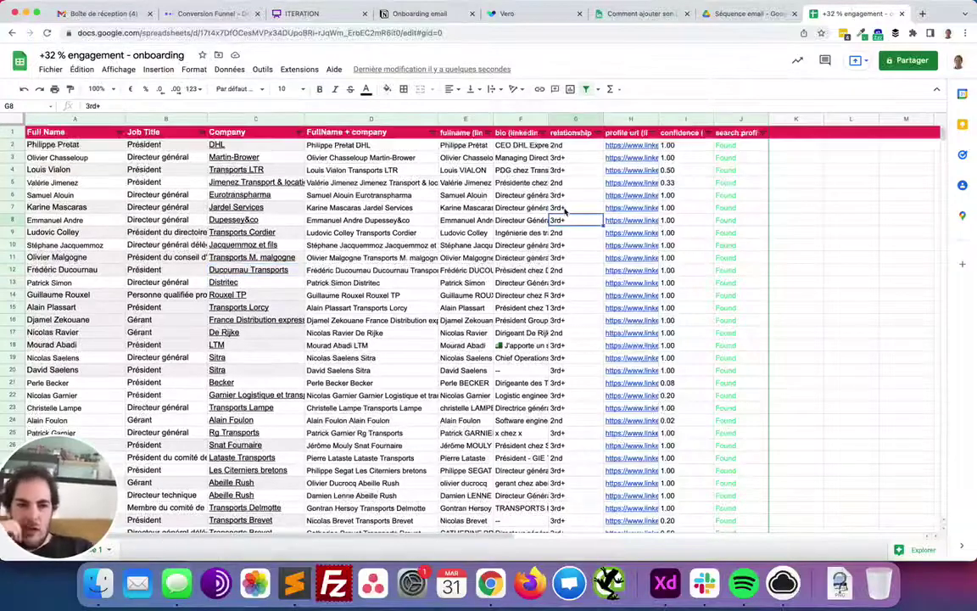
drag(741, 144, 741, 232)
scroll(741, 412, down, 20)
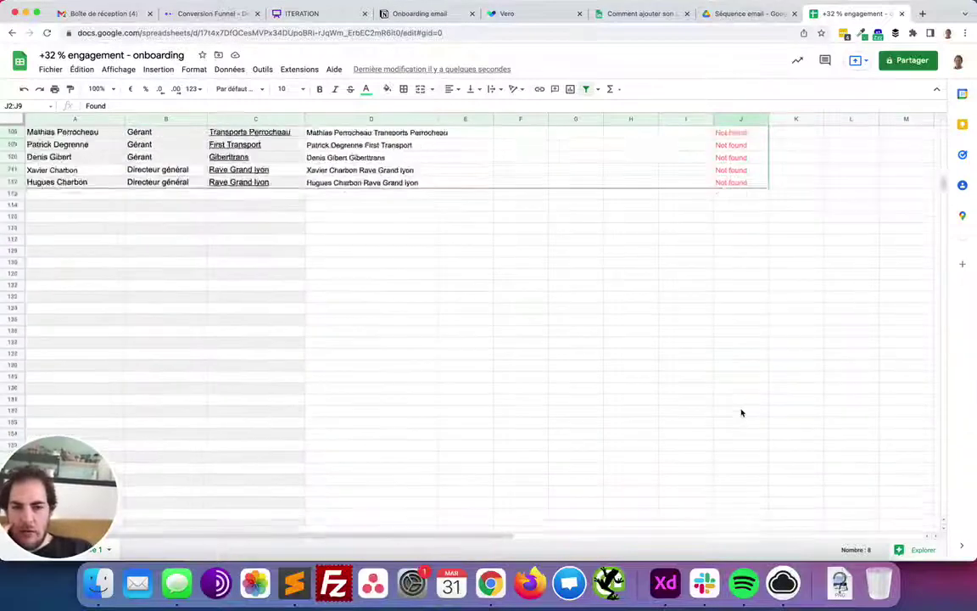
scroll(740, 412, up, 8)
scroll(741, 412, up, 15)
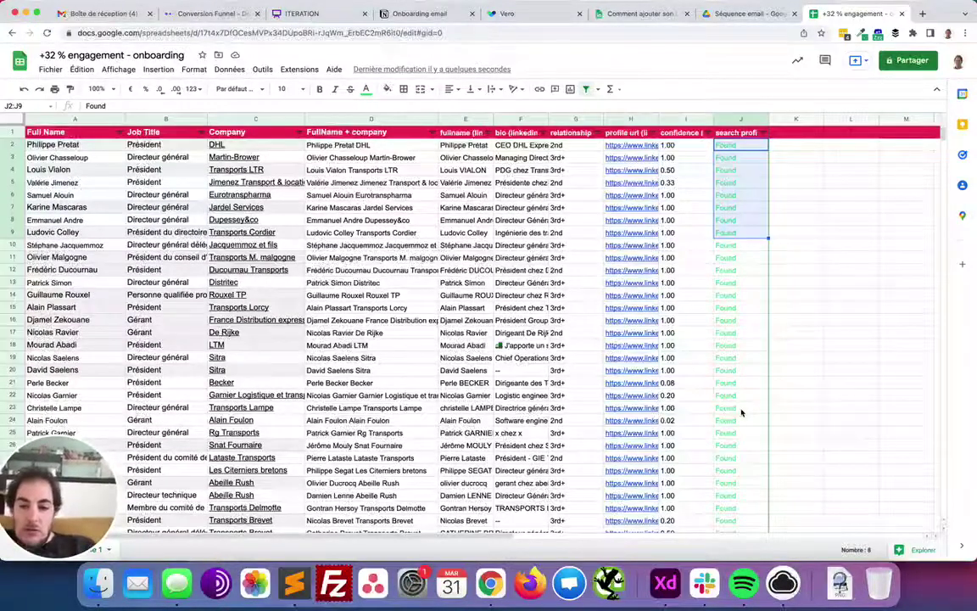
Review the job titles and companies of the leads down the whole list
click(181, 408)
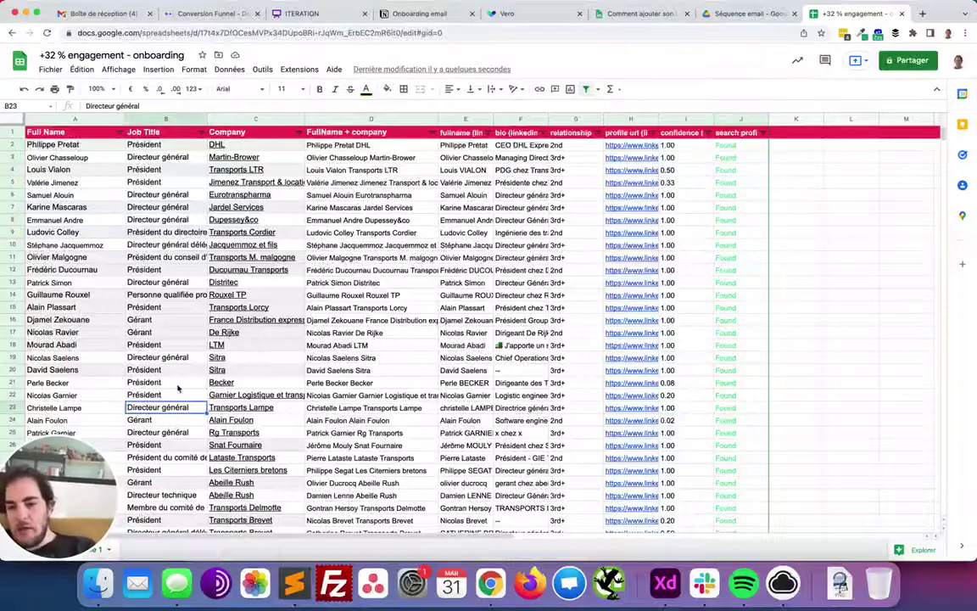
click(177, 358)
scroll(177, 362, down, 1)
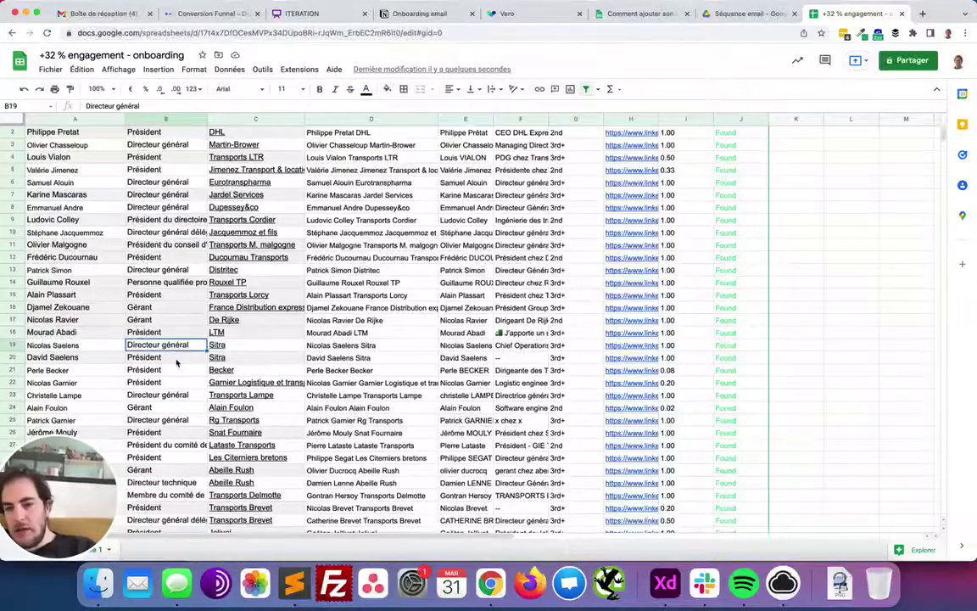
click(169, 281)
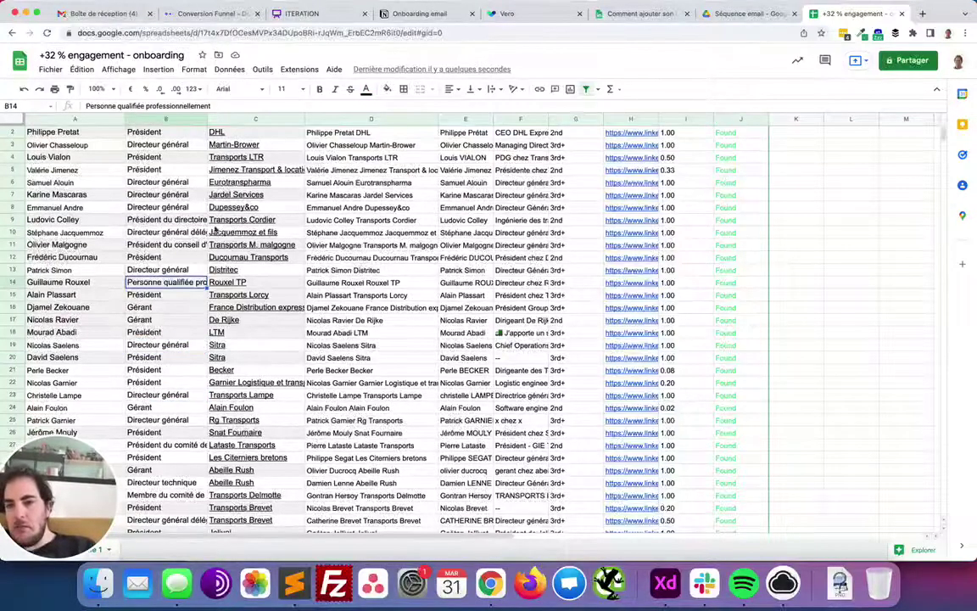
scroll(184, 199, down, 5)
scroll(179, 407, down, 10)
scroll(179, 430, down, 5)
click(248, 421)
scroll(250, 426, up, 15)
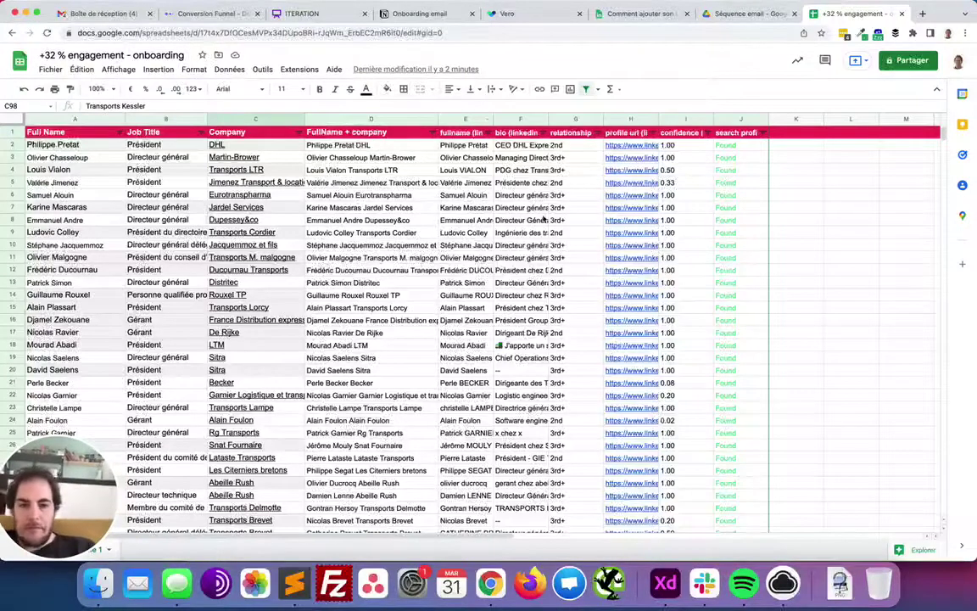
Examine the confidence scores of the matched LinkedIn profiles in column I
drag(706, 145, 705, 386)
scroll(702, 340, down, 4)
scroll(703, 282, up, 4)
scroll(703, 282, right, 2)
scroll(703, 282, left, 2)
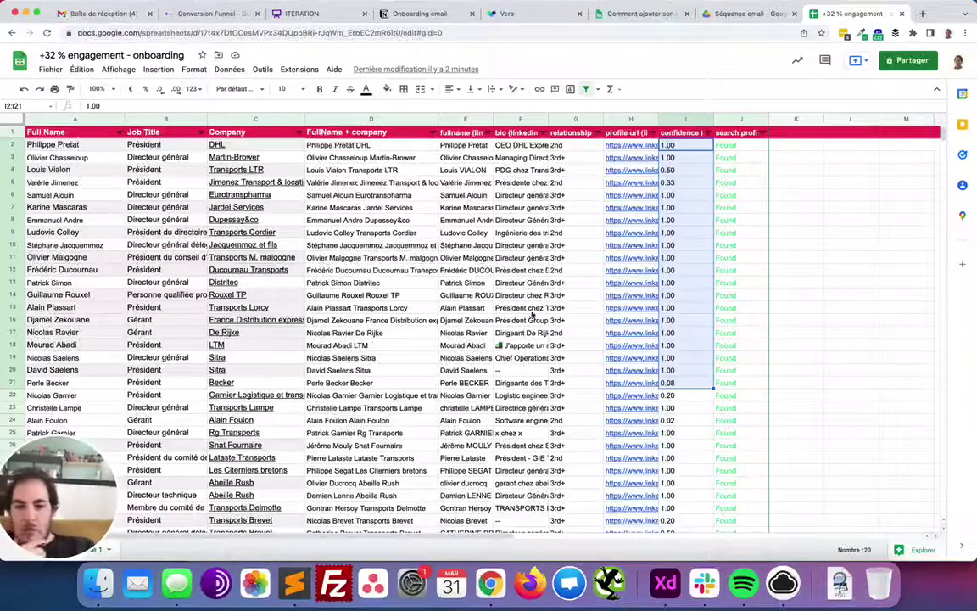
Reopen the sidebar of the LinkedIn Importer for Google Sheet - Derrick add-on
click(371, 158)
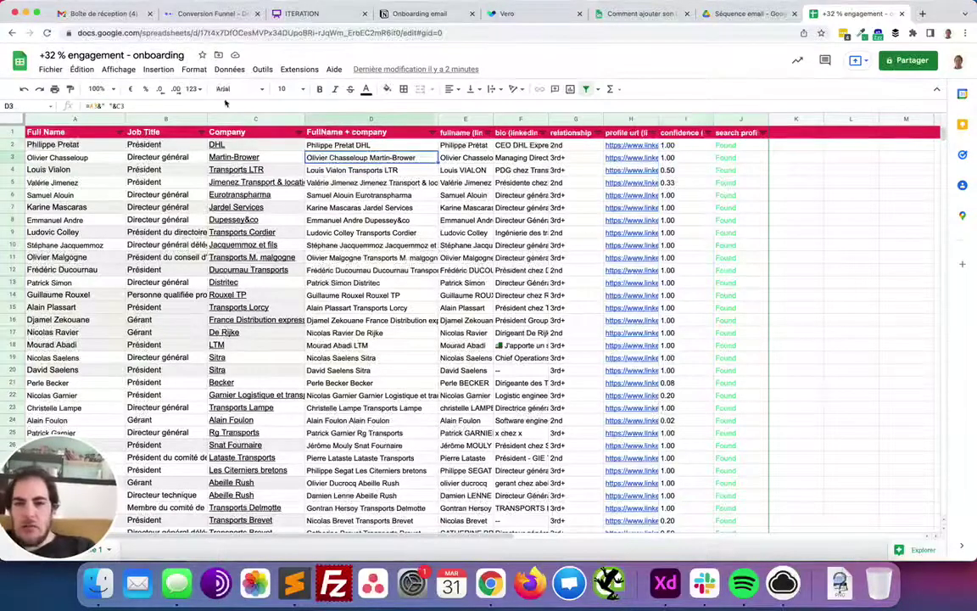
click(295, 70)
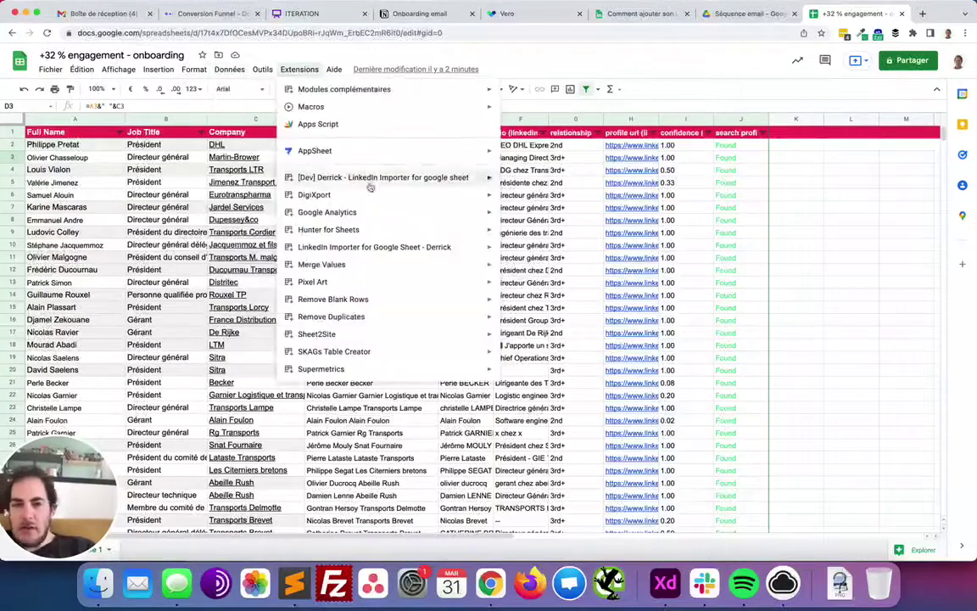
mouse_move(393, 248)
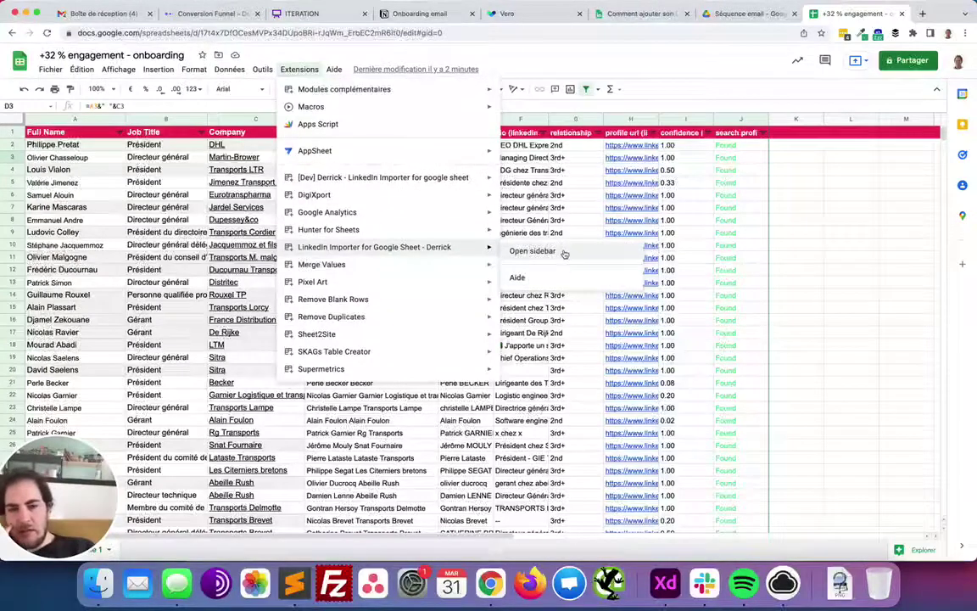
click(533, 251)
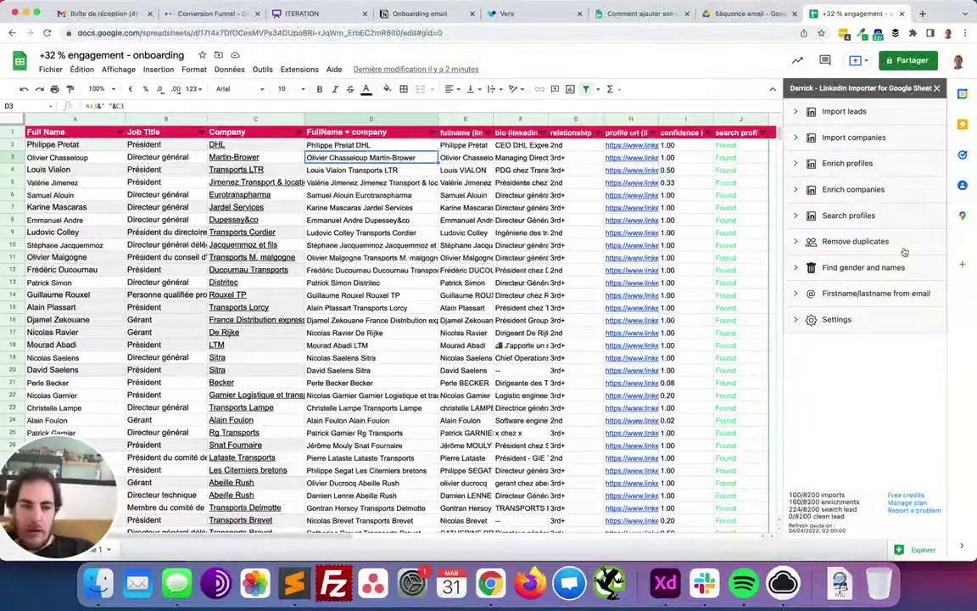
Run the Find gender and names cleaning on the Full Name column for all lead lines
click(798, 267)
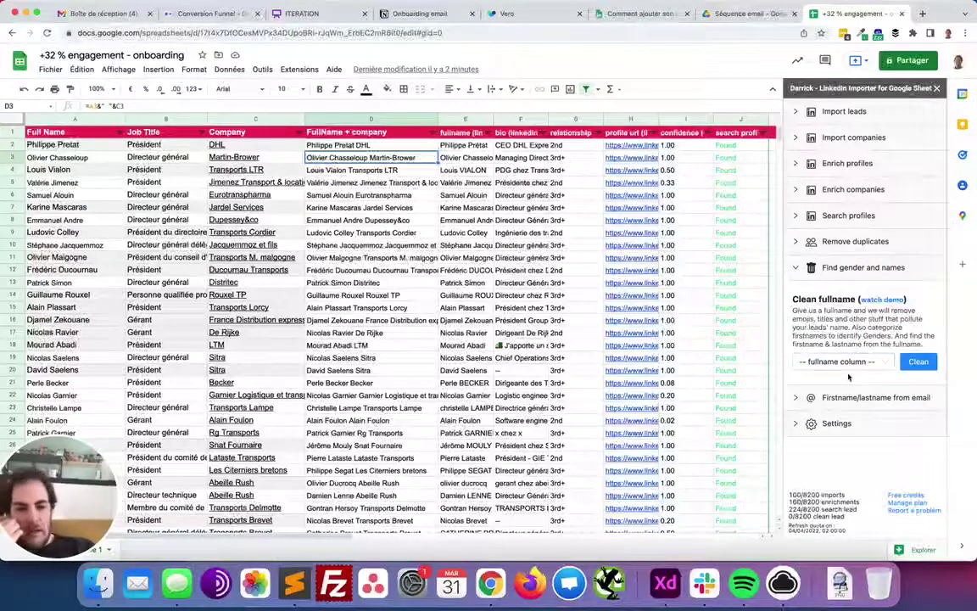
click(801, 361)
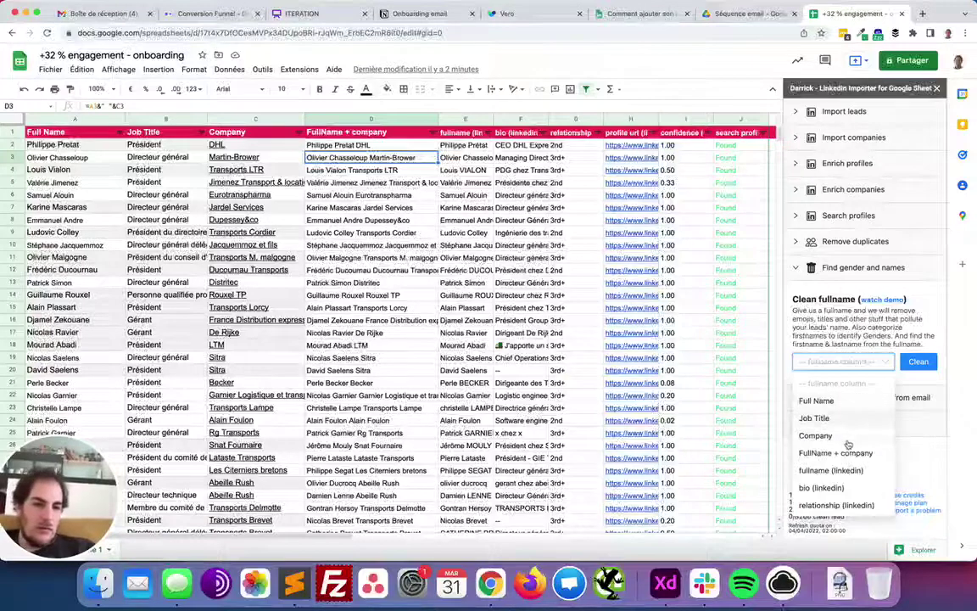
click(810, 400)
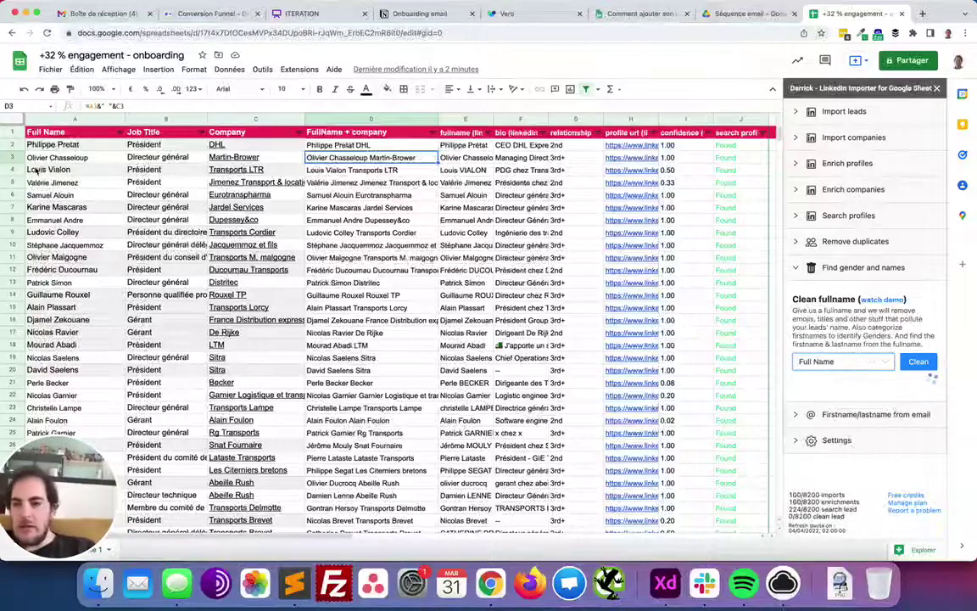
double_click(846, 380)
scroll(270, 242, down, 10)
scroll(270, 242, right, 3)
scroll(270, 242, up, 10)
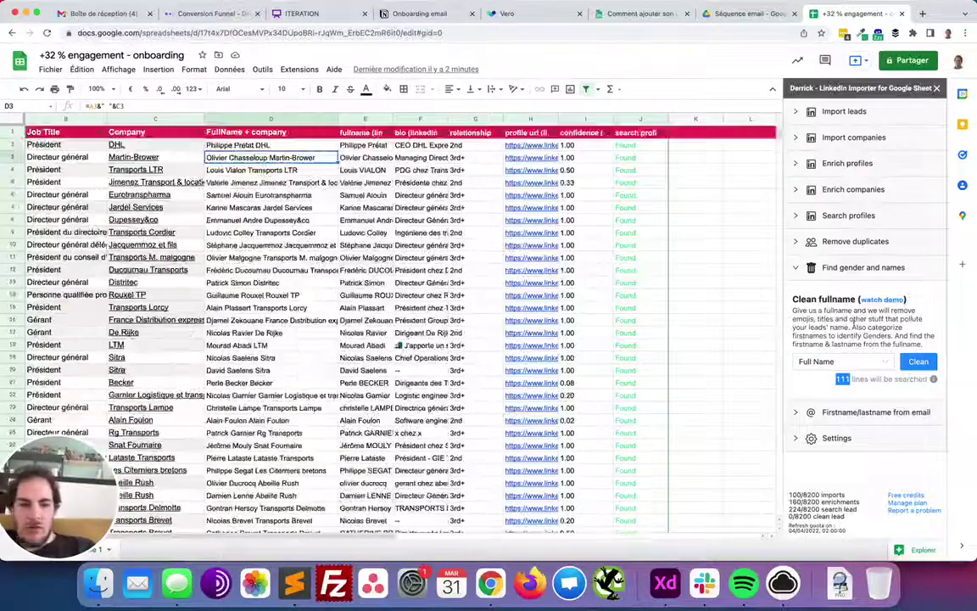
click(916, 360)
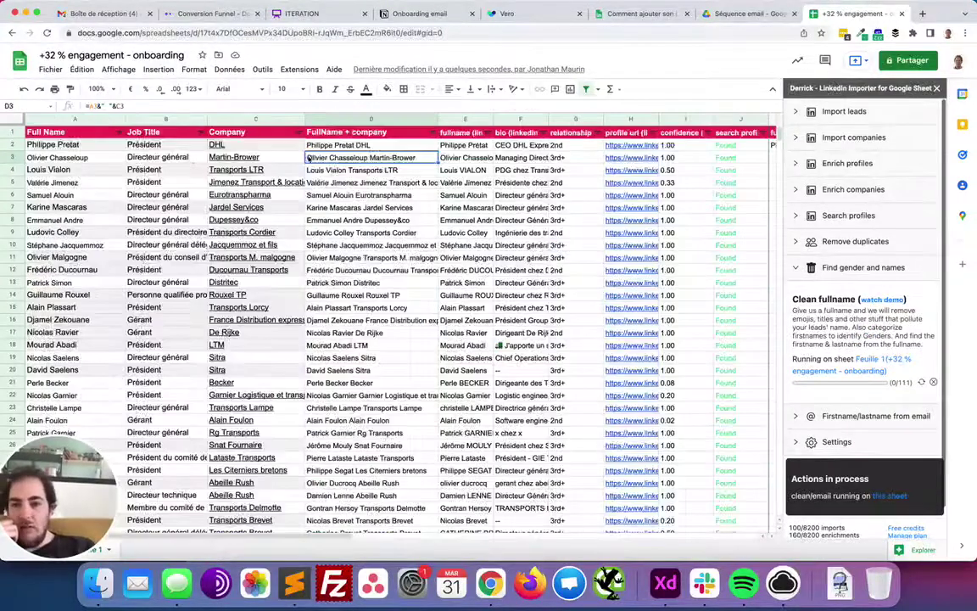
Compare the first lead's original full name with its cleaned full name, first name, last name, gender and status cells
click(72, 149)
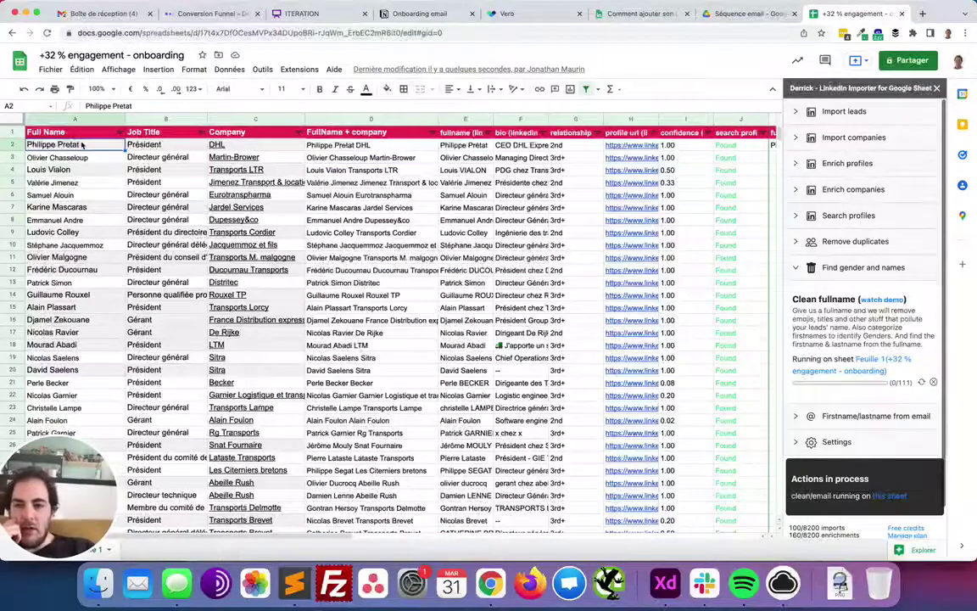
scroll(60, 149, right, 10)
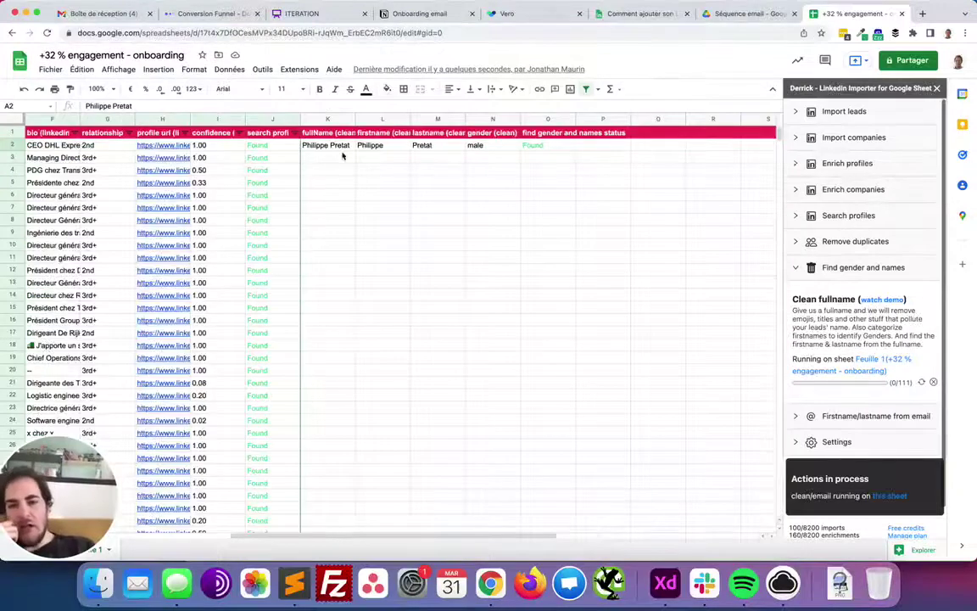
click(331, 148)
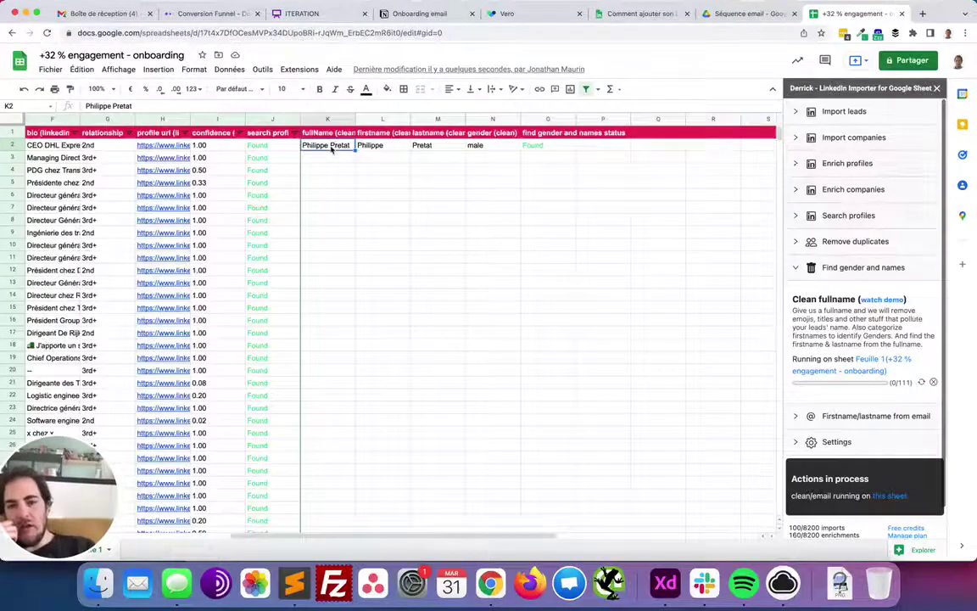
click(379, 146)
click(429, 147)
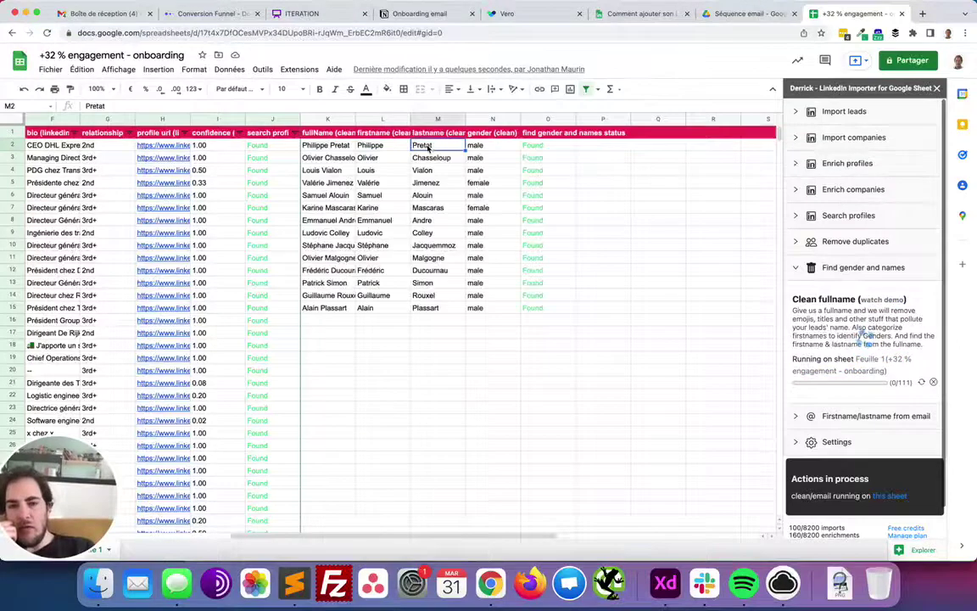
click(488, 146)
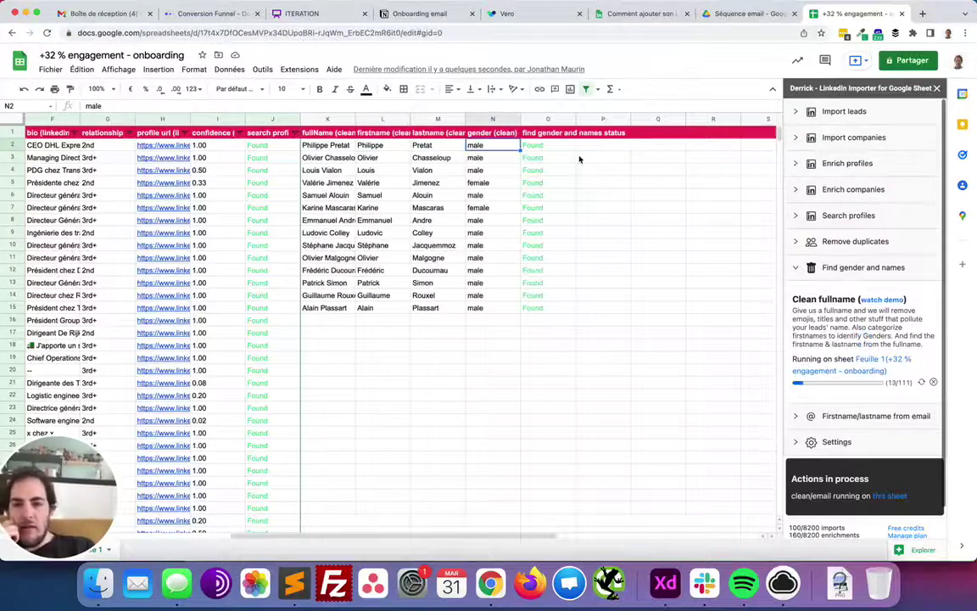
drag(557, 147, 557, 321)
drag(491, 148, 491, 308)
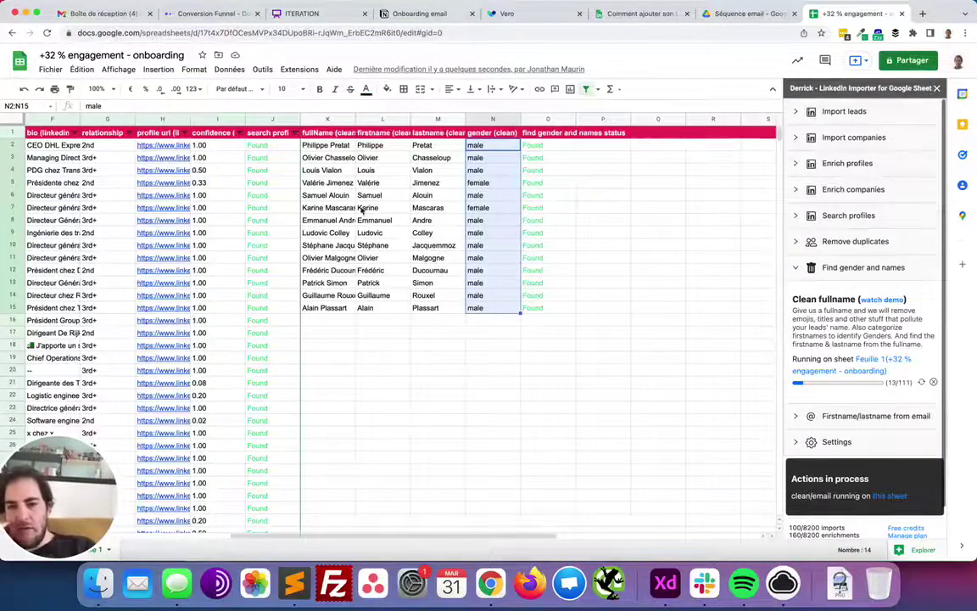
Check the gender assigned to several individual leads against their cleaned names in rows 5, 9, 12 and 15
click(331, 184)
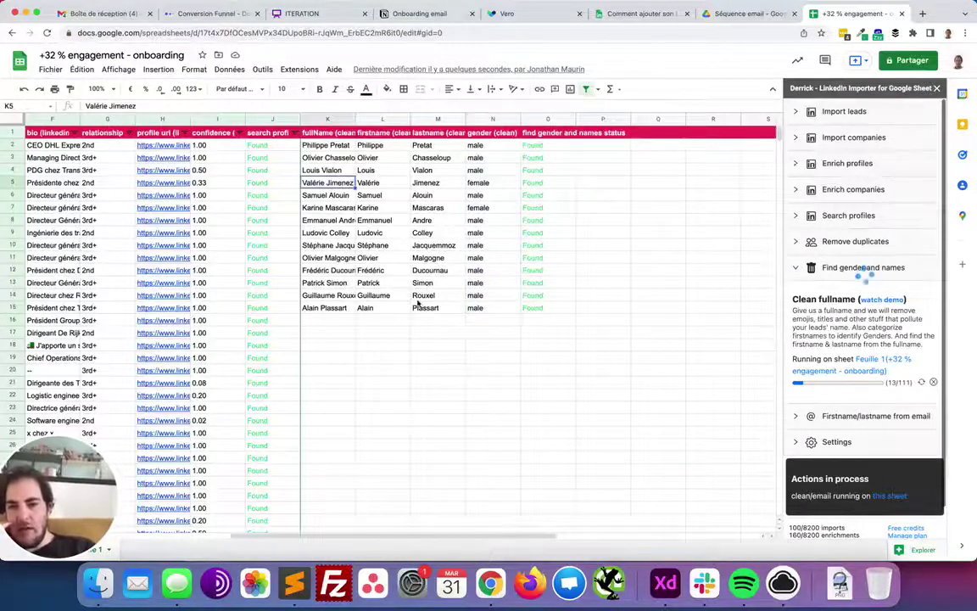
click(325, 232)
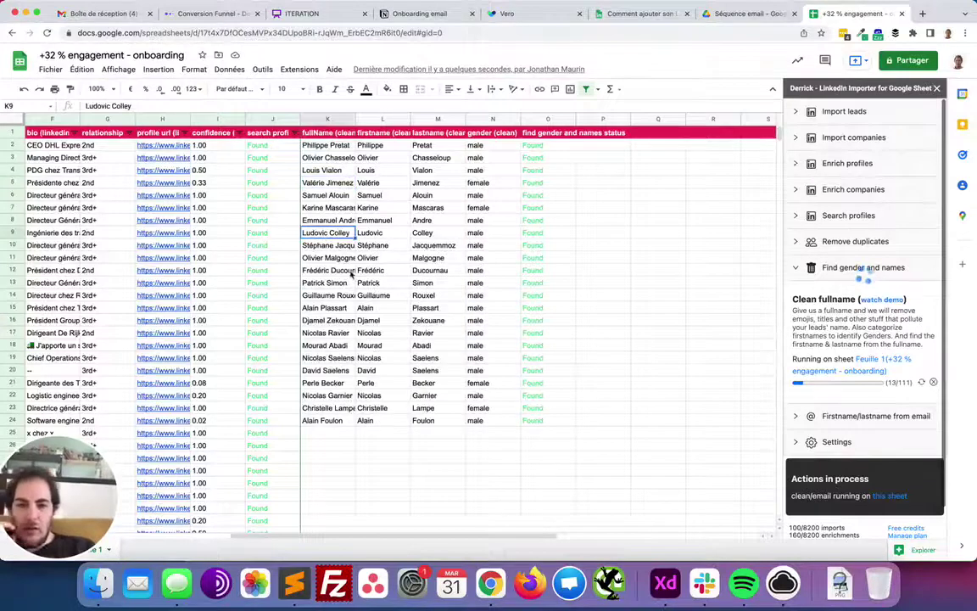
click(316, 183)
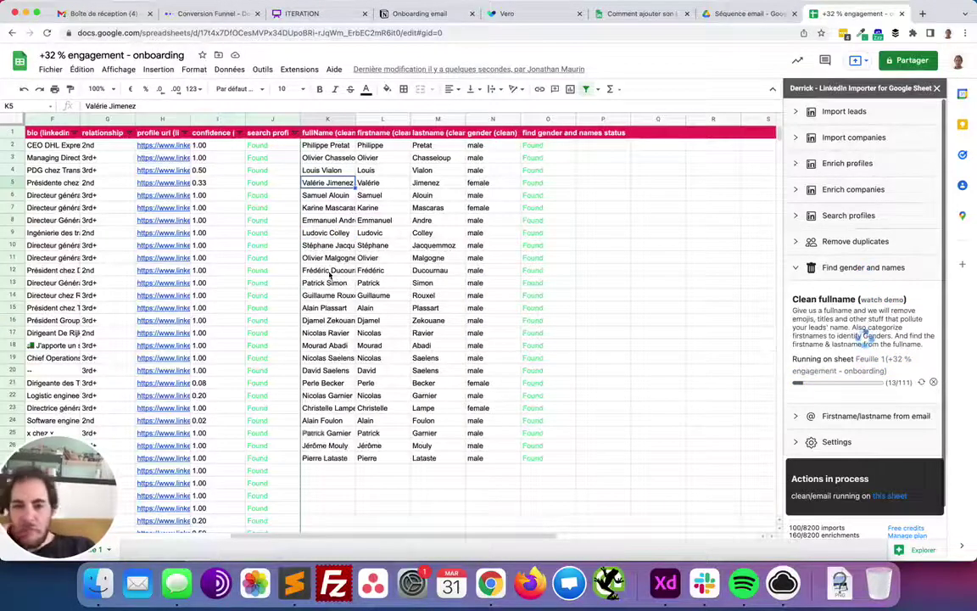
click(325, 233)
click(479, 232)
click(328, 271)
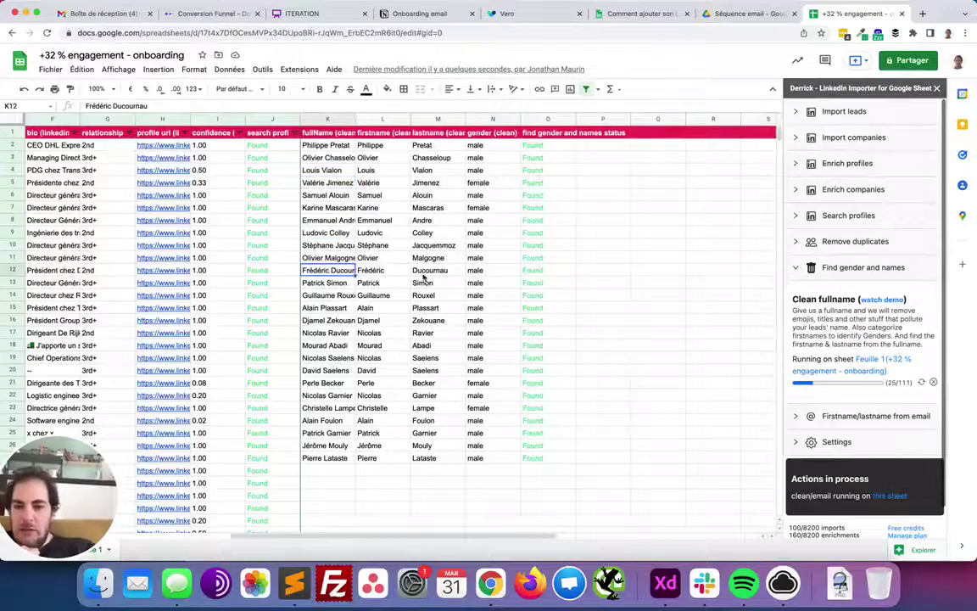
click(487, 273)
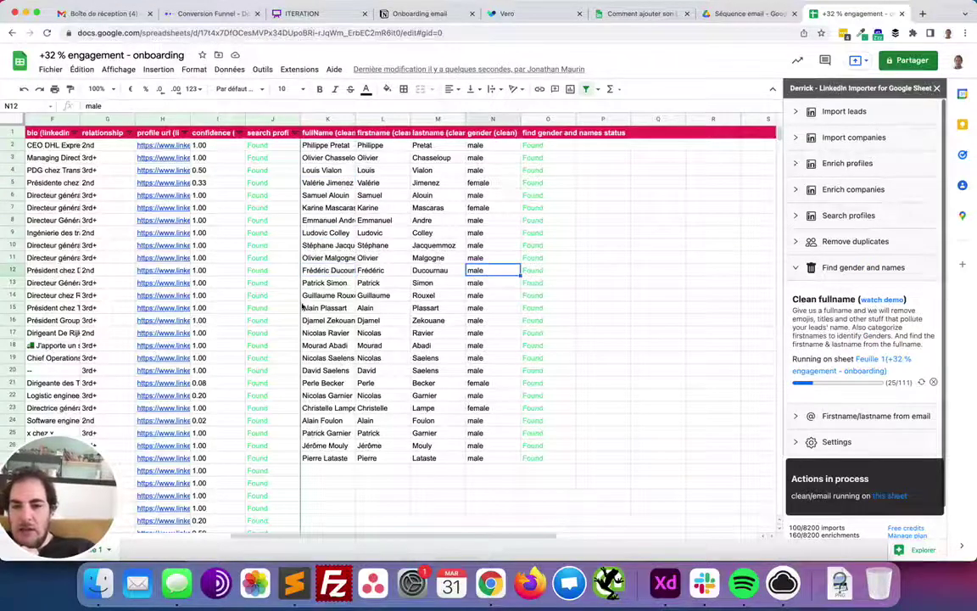
click(366, 307)
click(340, 310)
click(473, 309)
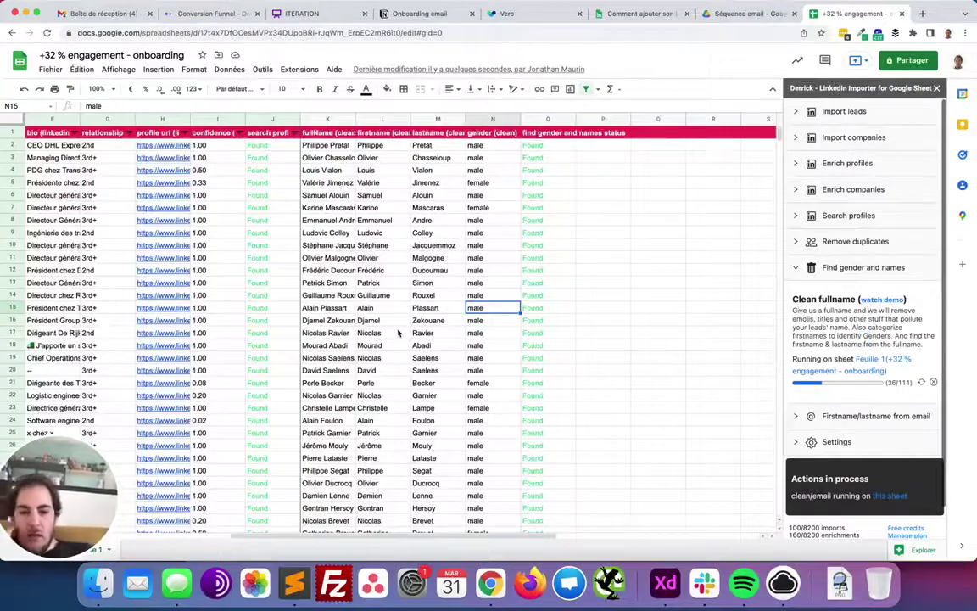
Examine the find gender and names status down to the last processed lead rows
scroll(486, 274, down, 1)
scroll(486, 274, down, 6)
scroll(486, 275, up, 6)
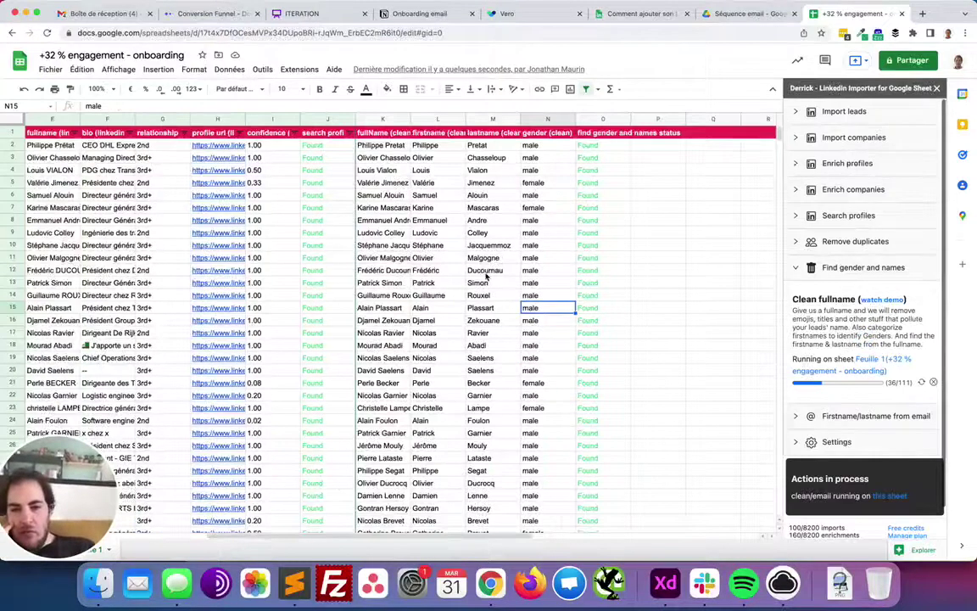
scroll(443, 295, left, 5)
scroll(443, 295, down, 6)
scroll(442, 295, right, 5)
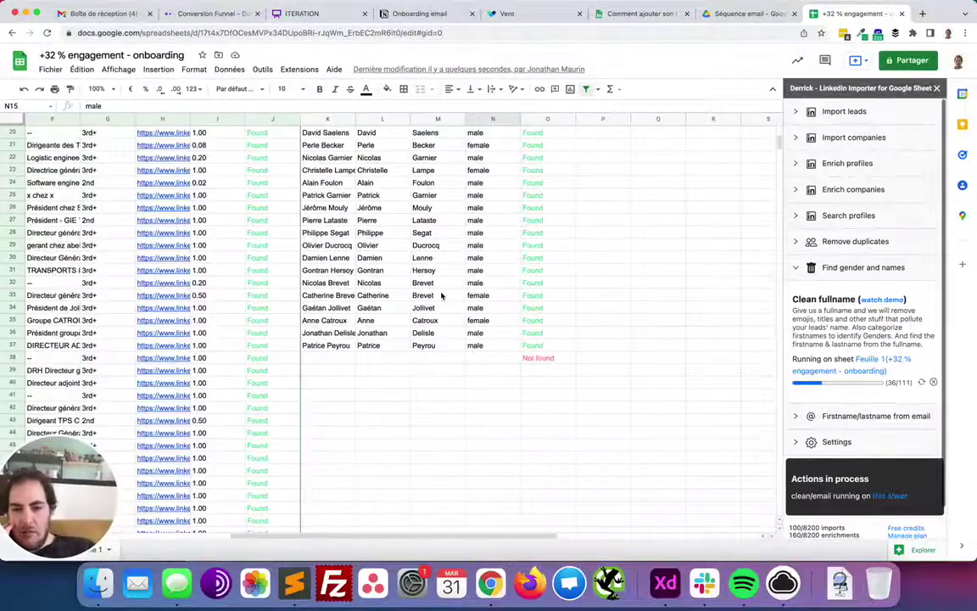
click(343, 369)
scroll(345, 370, left, 5)
scroll(346, 367, right, 5)
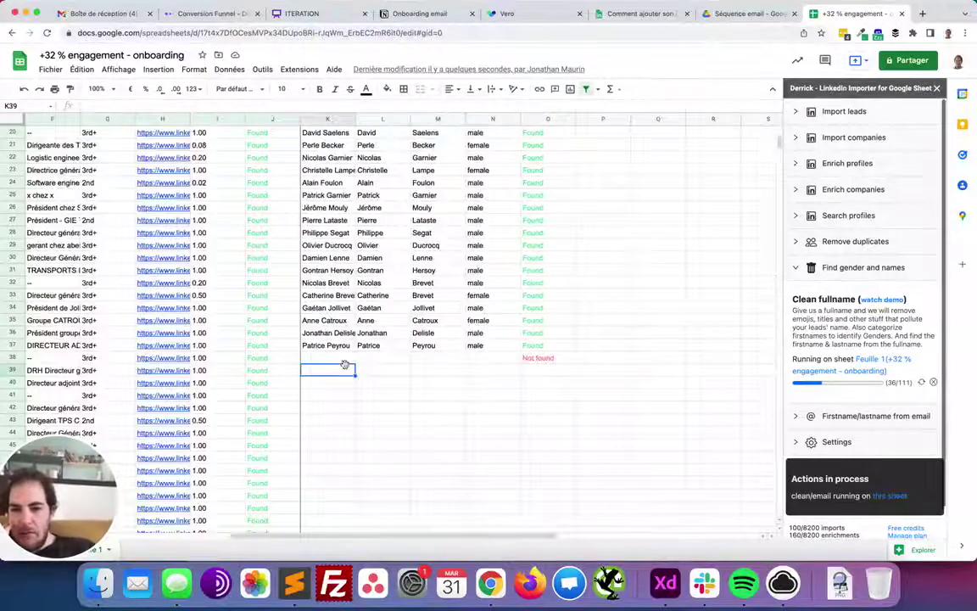
Trace row 38 back from its empty cleaned name cell to the original name in the Full Name column
click(339, 360)
scroll(338, 362, left, 5)
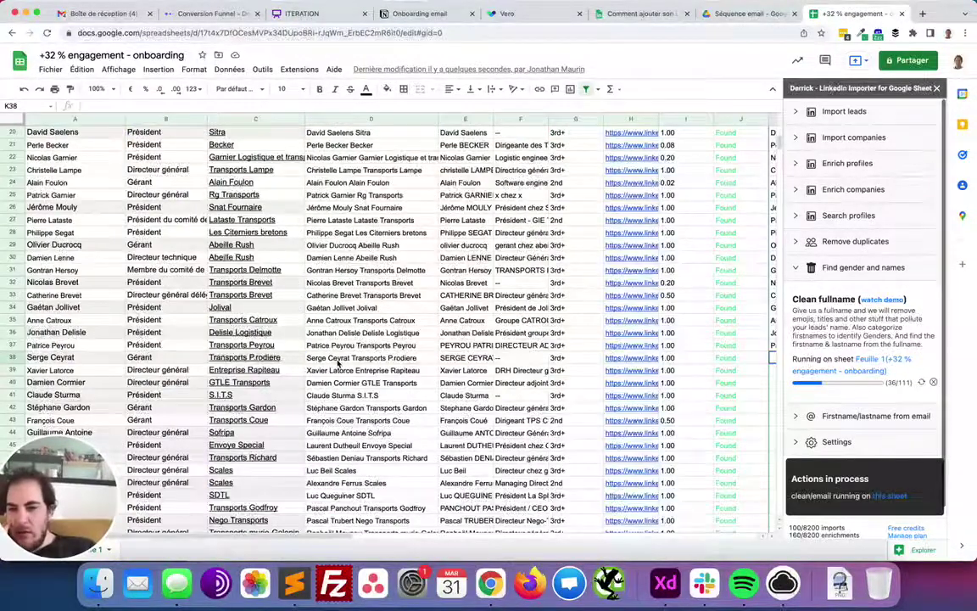
key(Left)
key(Left)
key(Left)
key(Left)
key(Left)
key(Left)
key(Left)
key(Left)
key(Left)
key(Left)
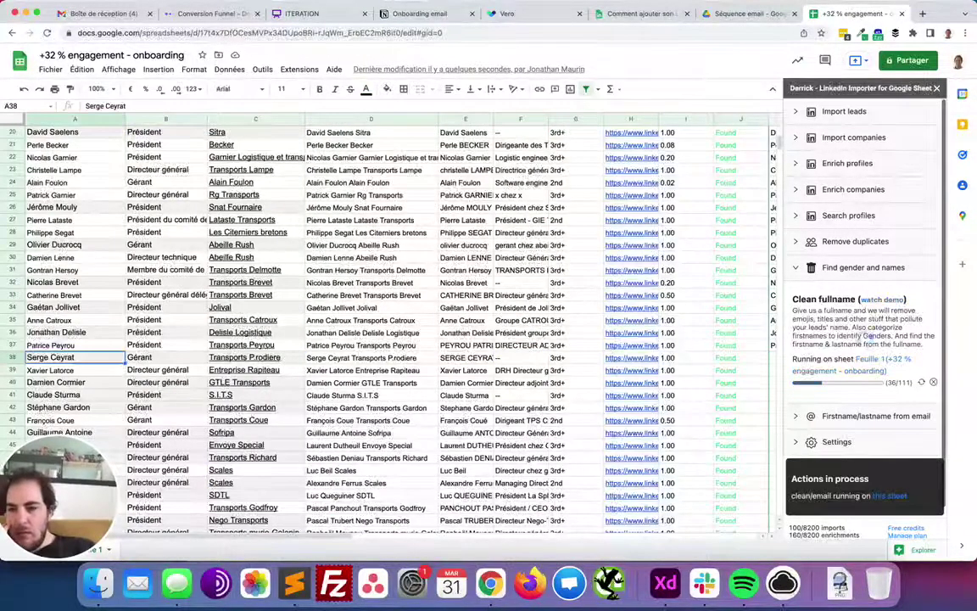
scroll(485, 354, right, 5)
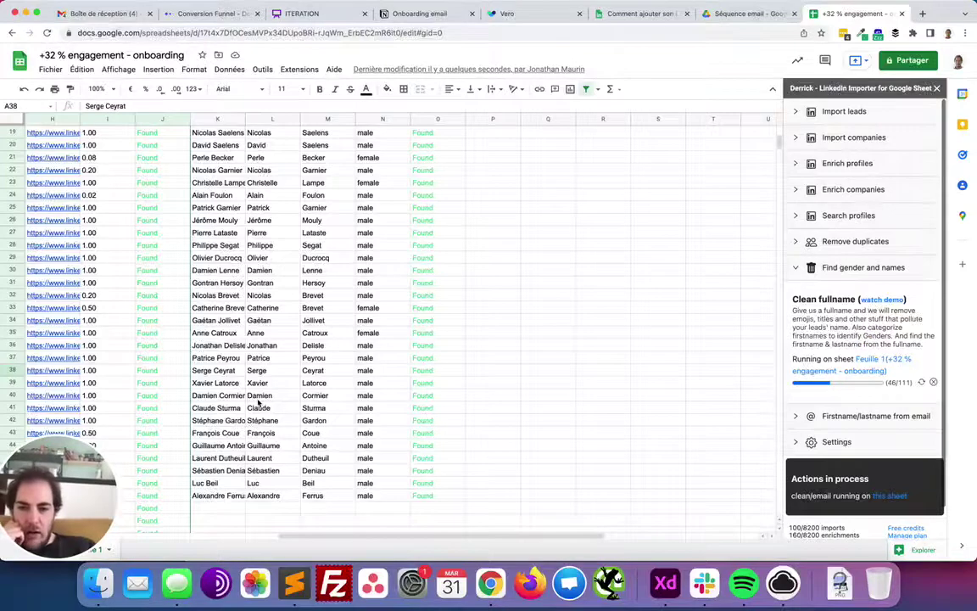
Clear all lead rows from row 62 down to the end of the list, whose profile search status is Not found
scroll(259, 403, up, 6)
scroll(259, 404, left, 2)
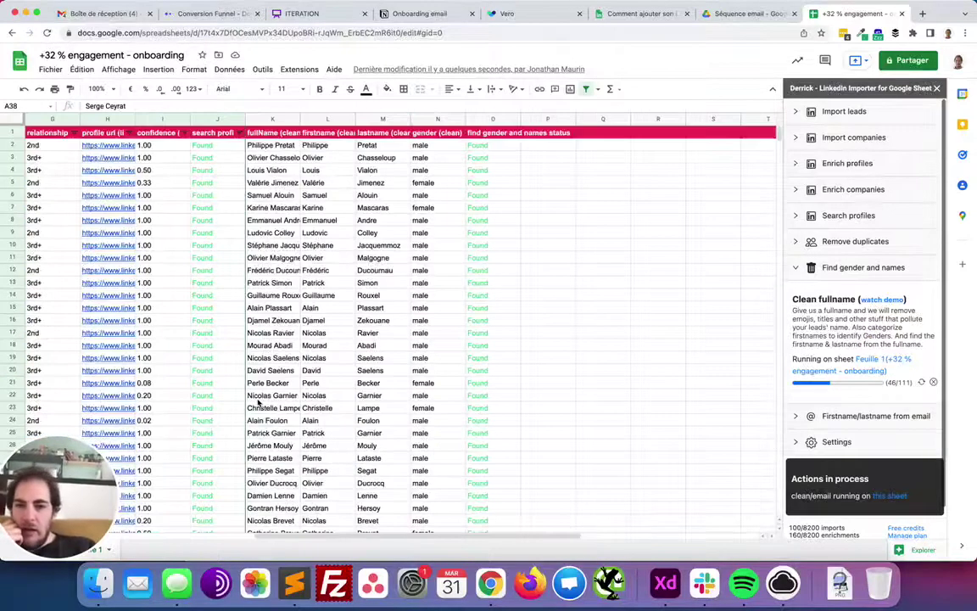
scroll(361, 283, down, 10)
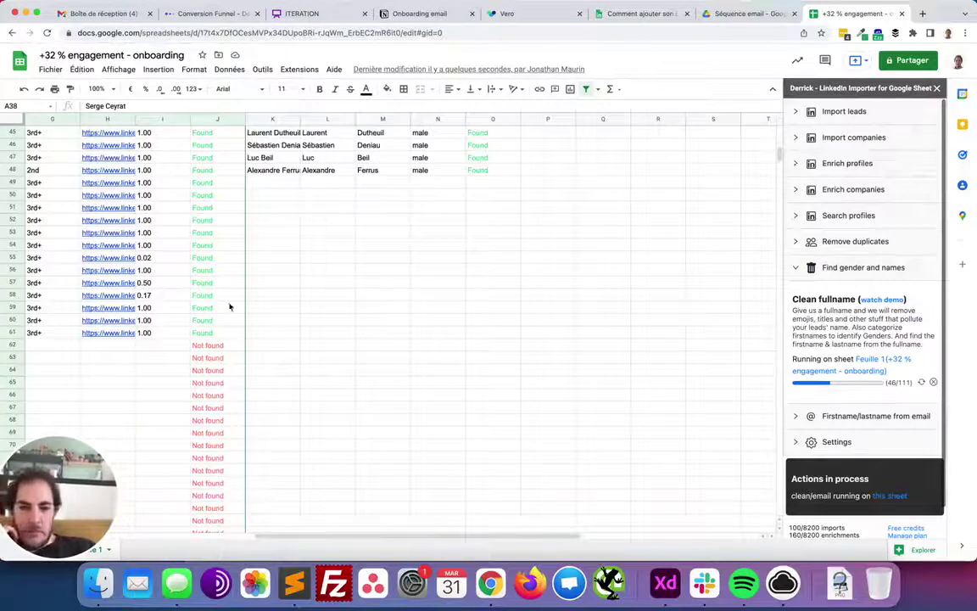
scroll(77, 354, left, 6)
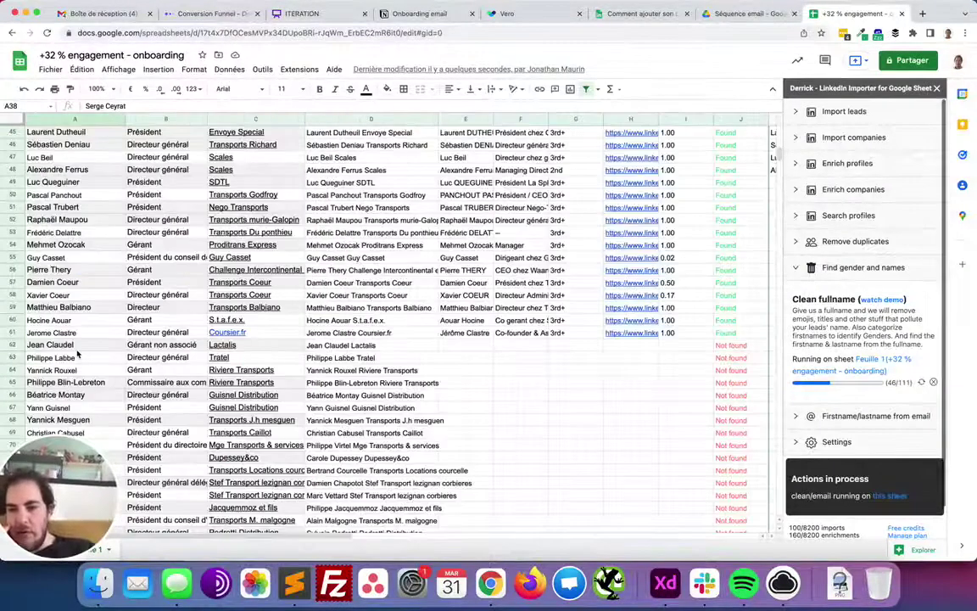
scroll(77, 353, right, 8)
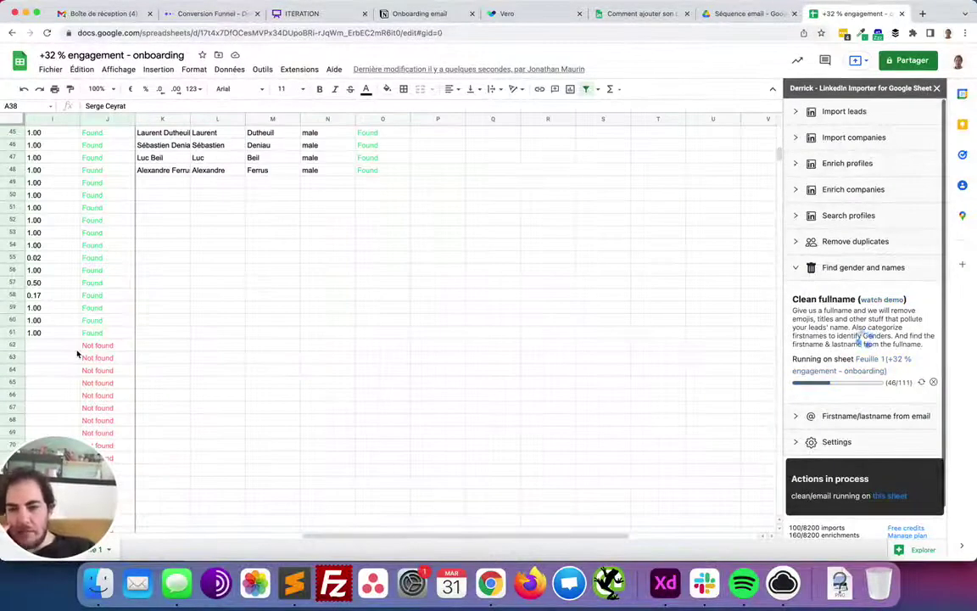
scroll(77, 354, left, 8)
click(13, 344)
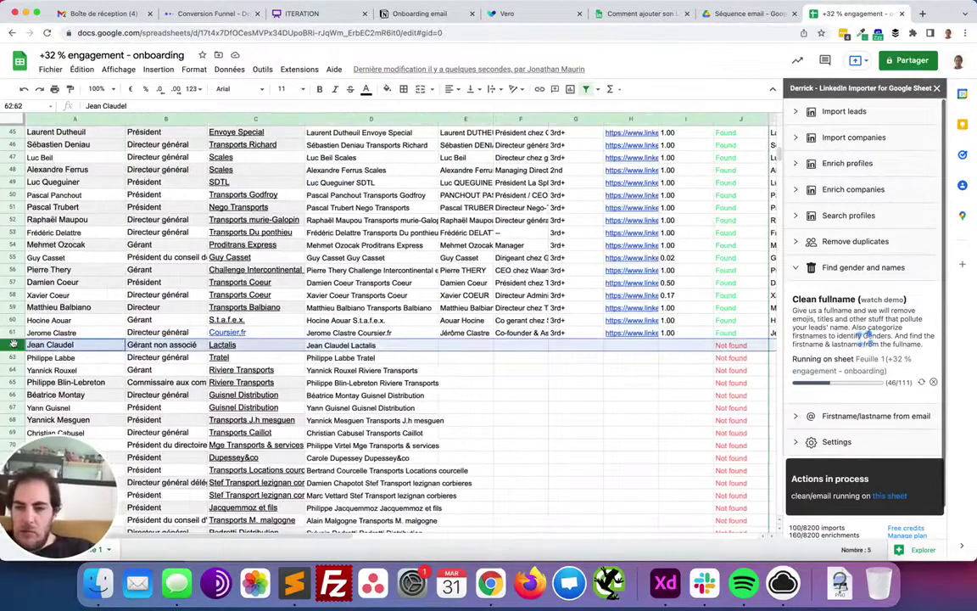
key(super+shift+Down)
key(Delete)
key(Up)
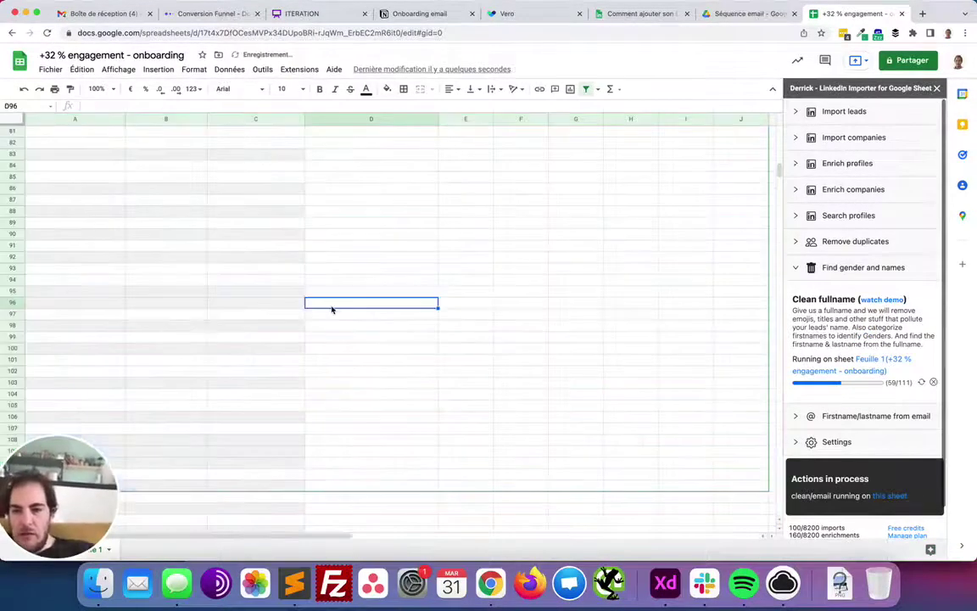
Review the cleaned names and genders of the remaining leads and the column headers across the sheet
scroll(332, 310, right, 5)
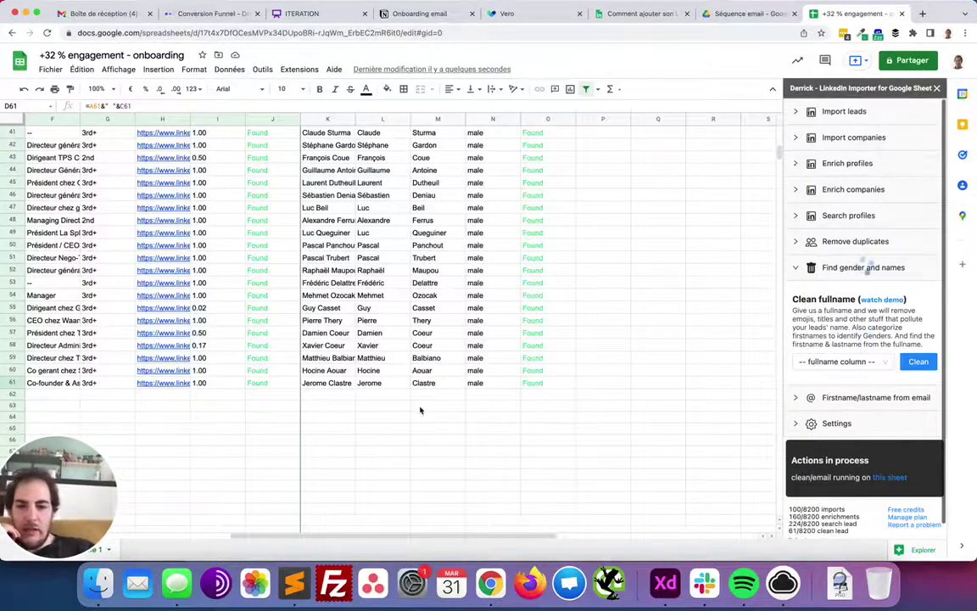
scroll(484, 404, left, 5)
scroll(327, 408, up, 10)
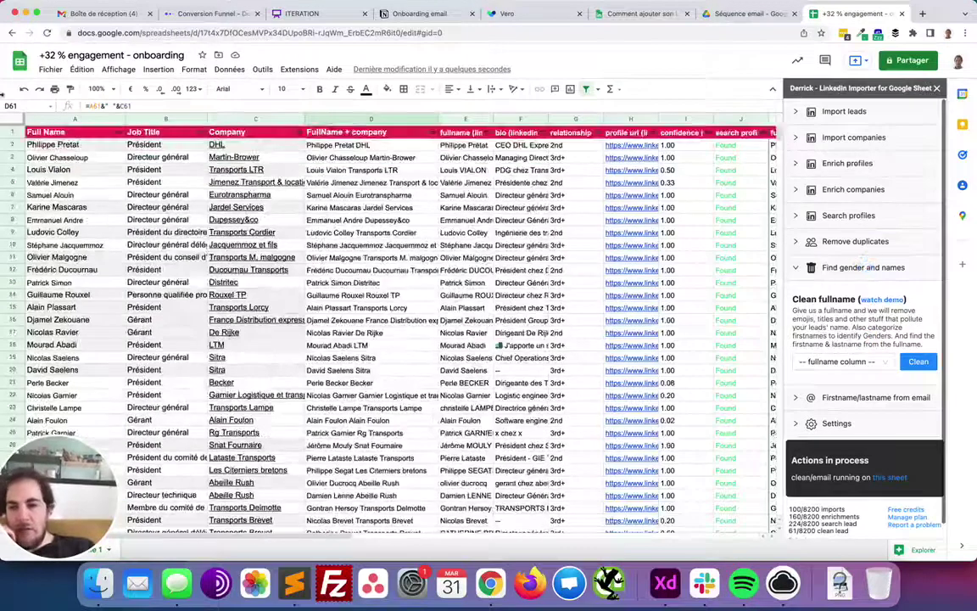
click(76, 132)
click(146, 132)
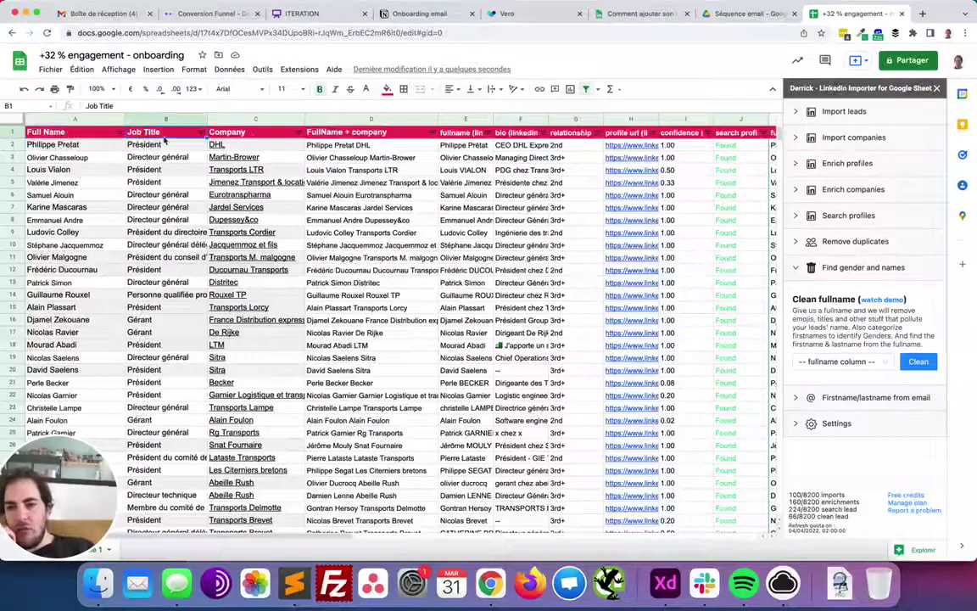
click(257, 134)
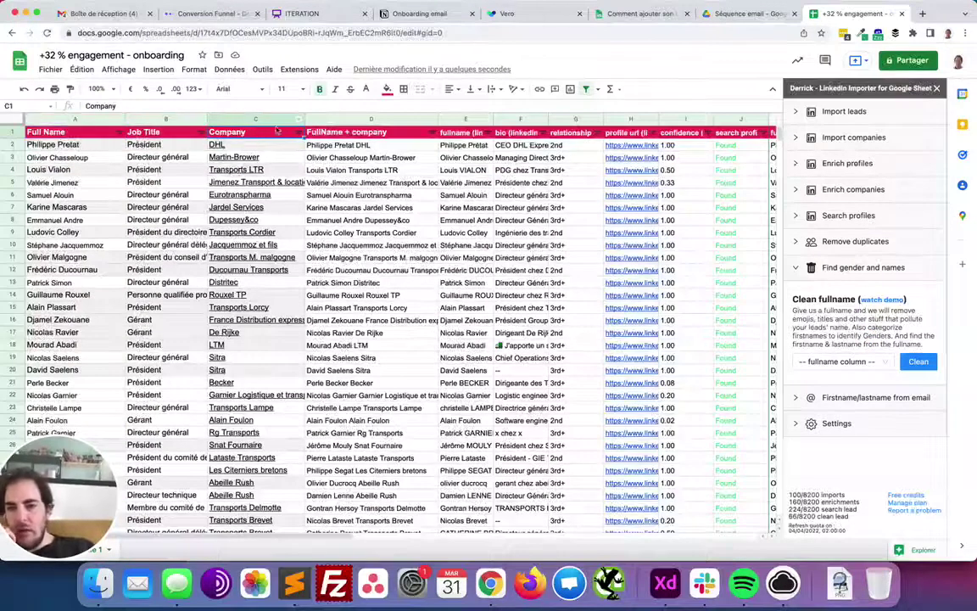
scroll(415, 192, right, 5)
scroll(414, 190, left, 5)
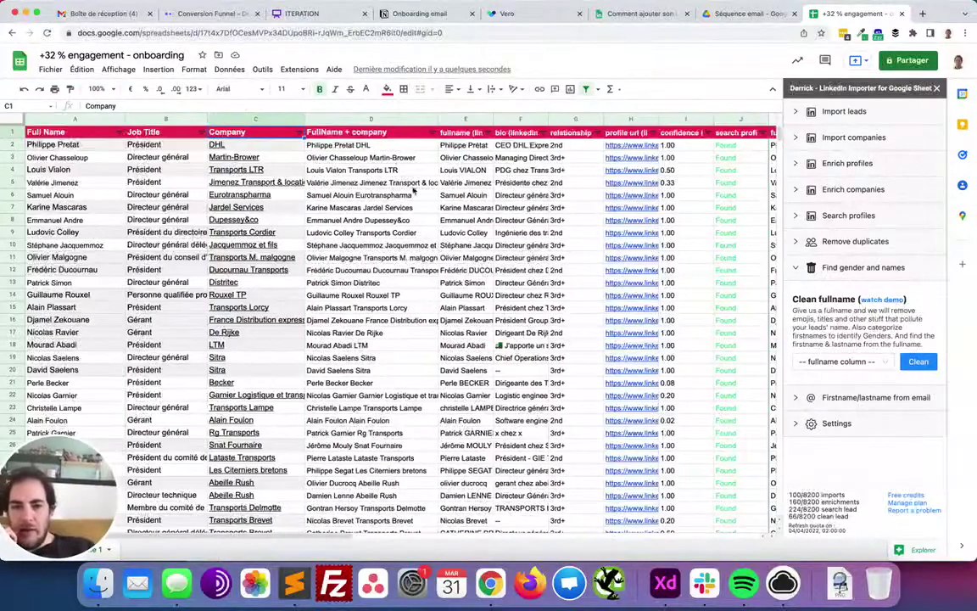
Delete the FullName + company column and the fullname (linkedin) column from the lead sheet
click(380, 119)
key(Delete)
right_click(380, 120)
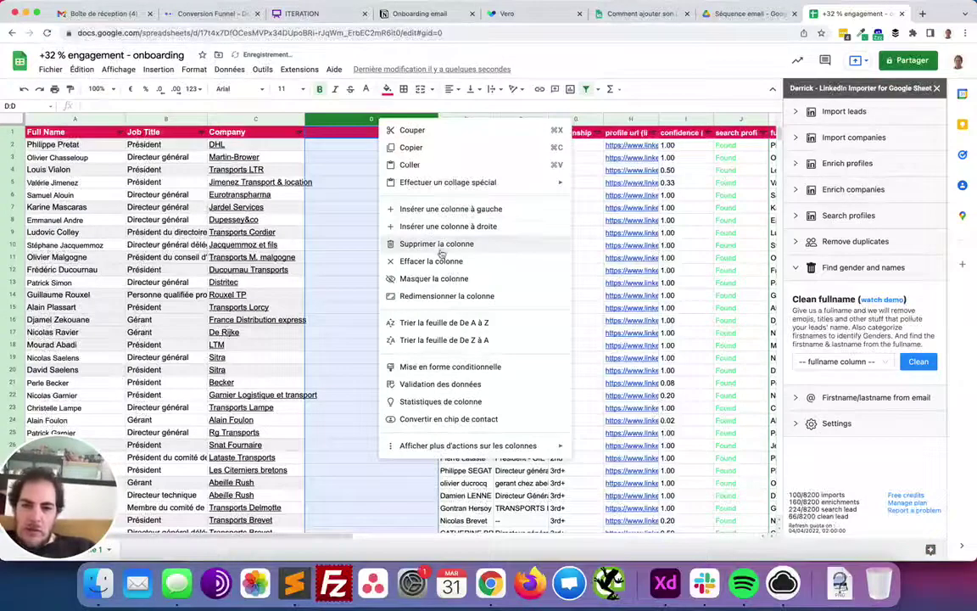
click(437, 245)
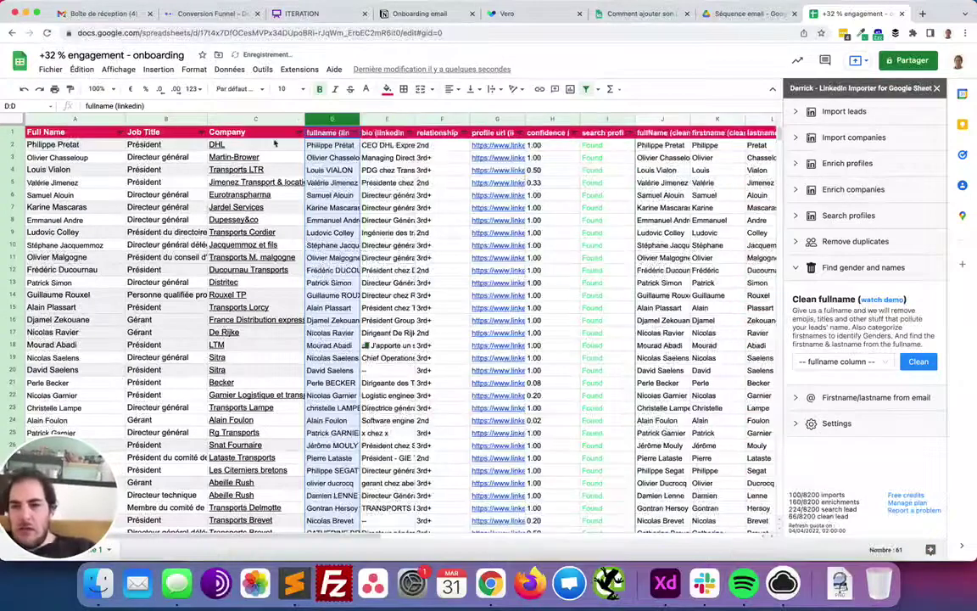
right_click(332, 118)
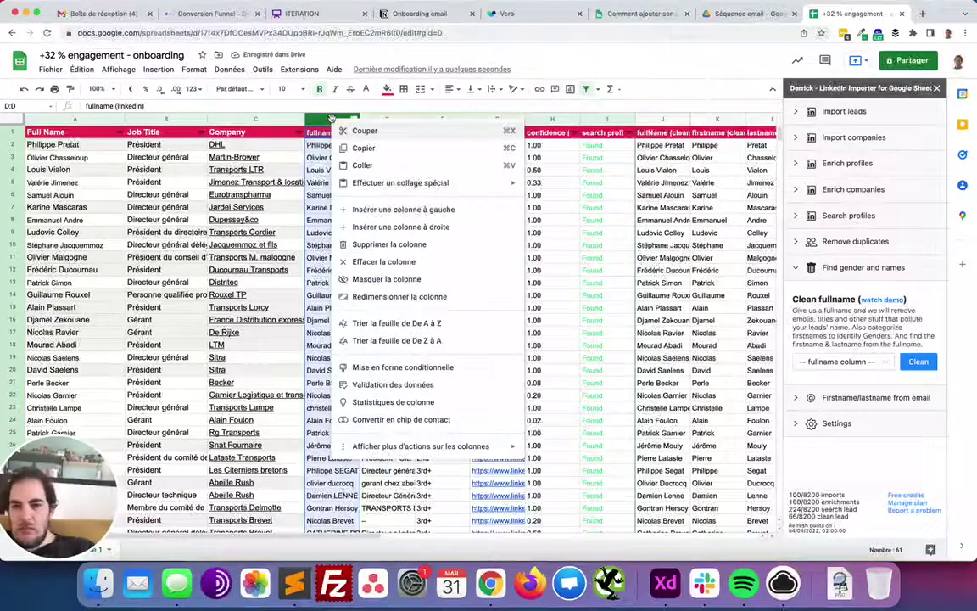
click(400, 244)
Delete the relationship (linkedin) column and the fullName (clean) column
scroll(373, 140, right, 2)
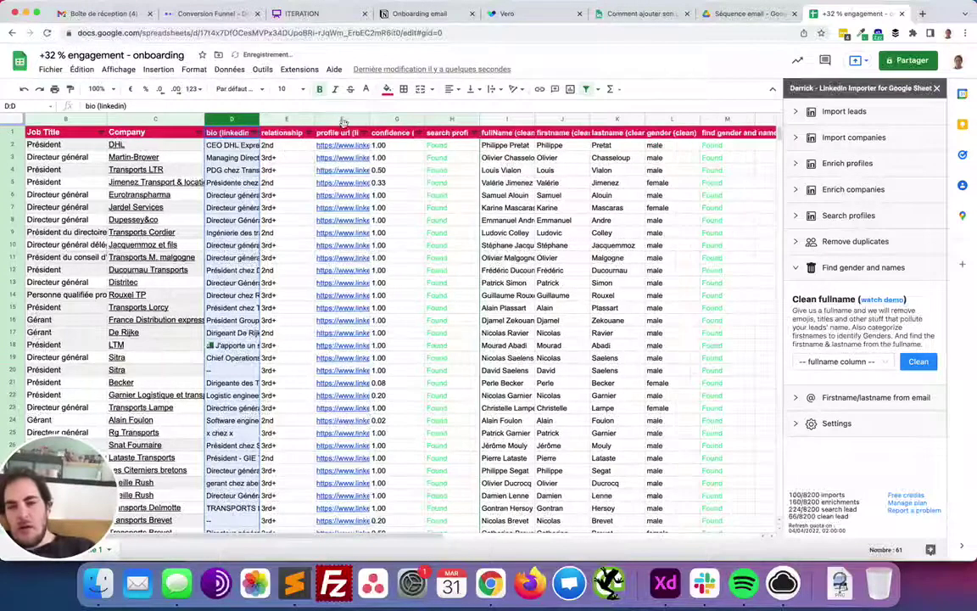
click(280, 120)
right_click(281, 121)
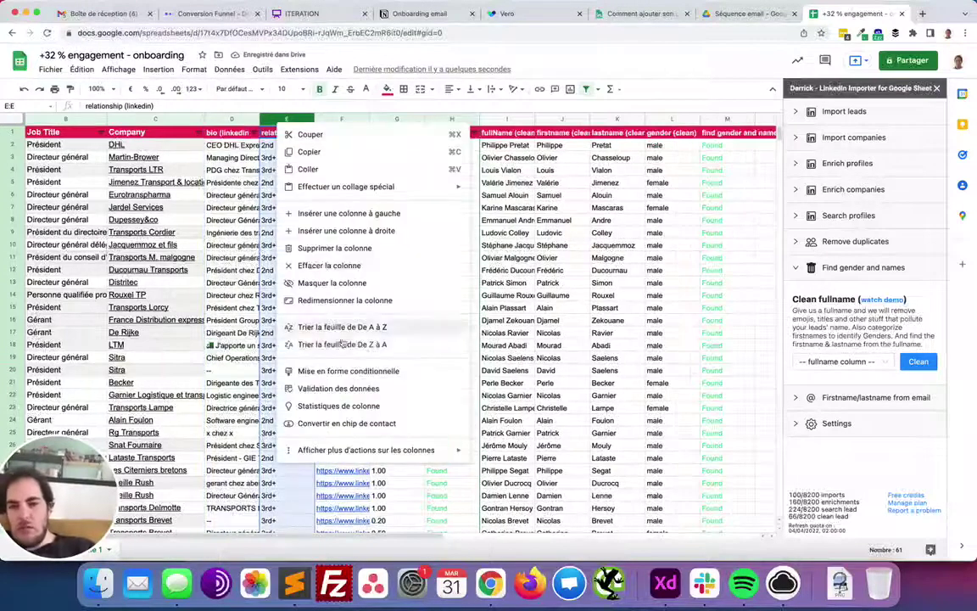
click(337, 247)
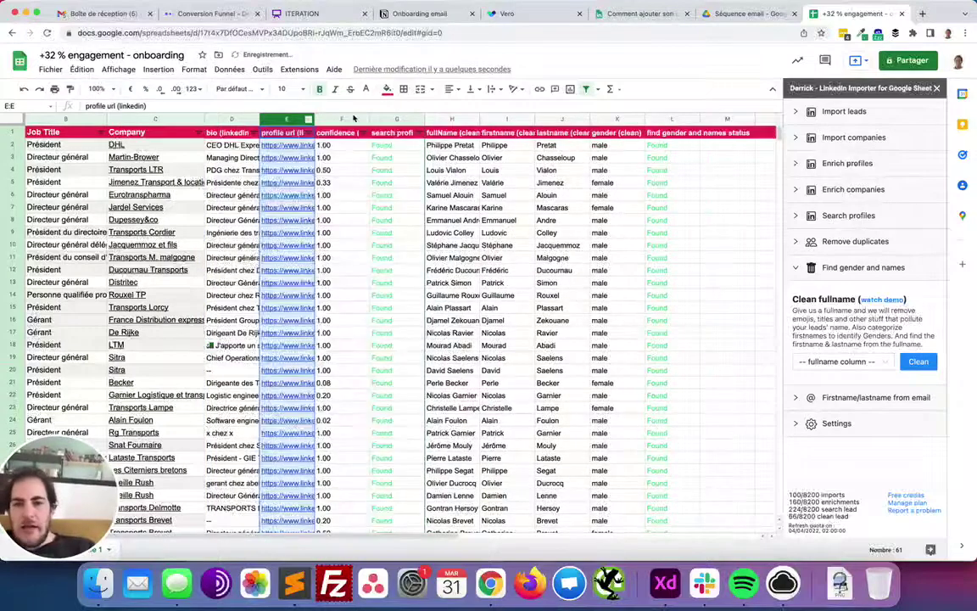
click(375, 119)
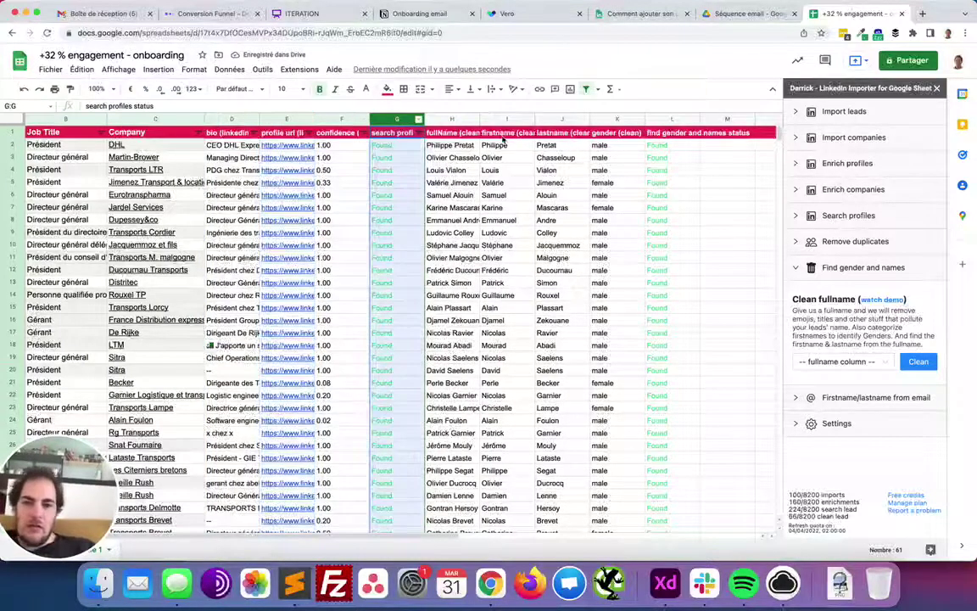
click(459, 120)
right_click(461, 121)
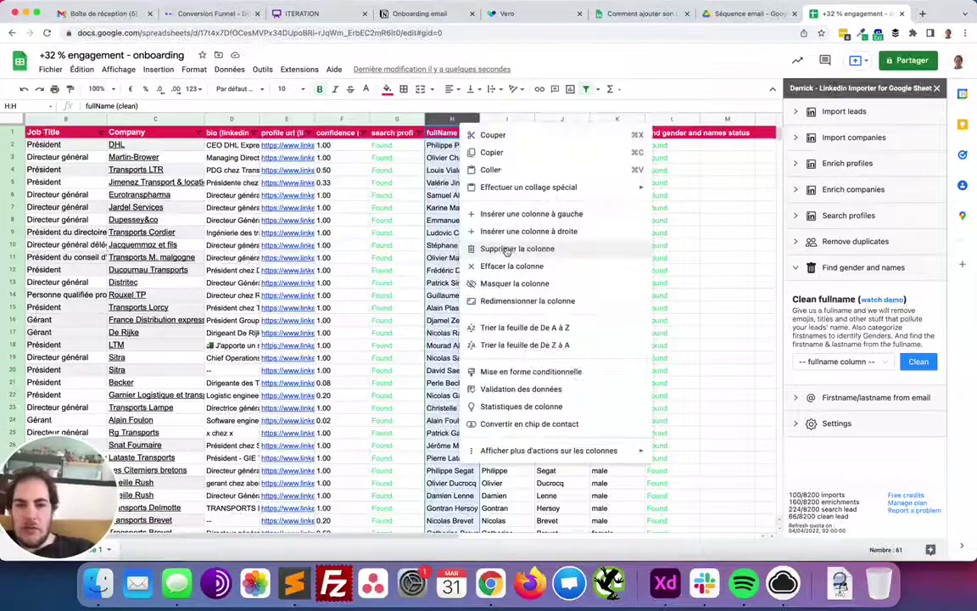
click(497, 247)
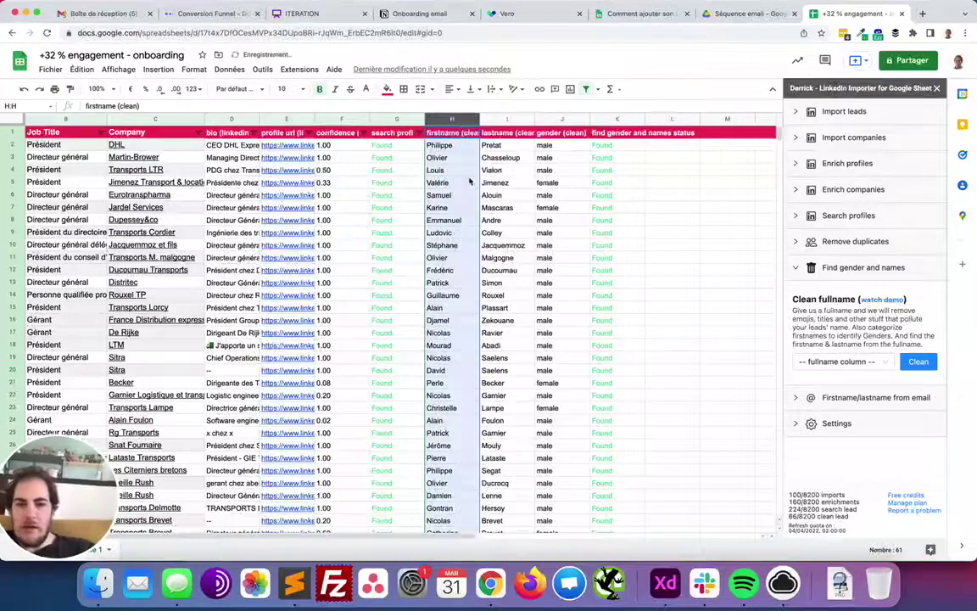
click(502, 134)
scroll(539, 153, left, 3)
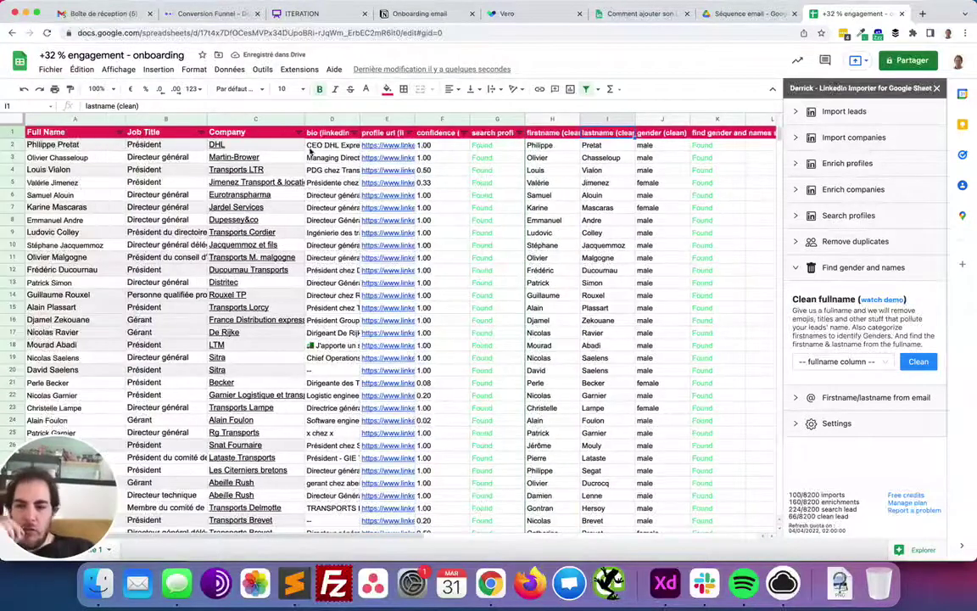
scroll(91, 154, down, 10)
scroll(91, 155, up, 10)
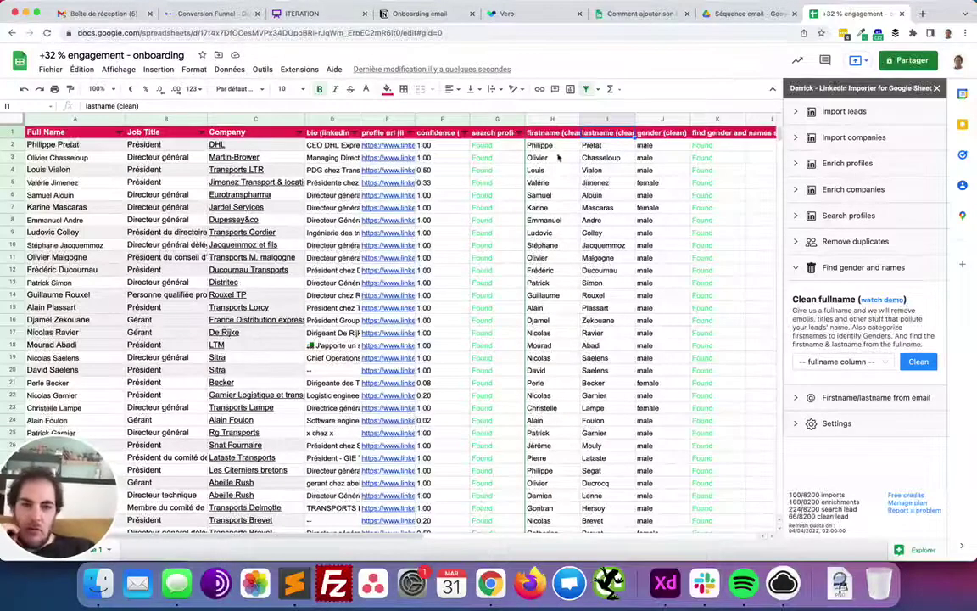
click(82, 145)
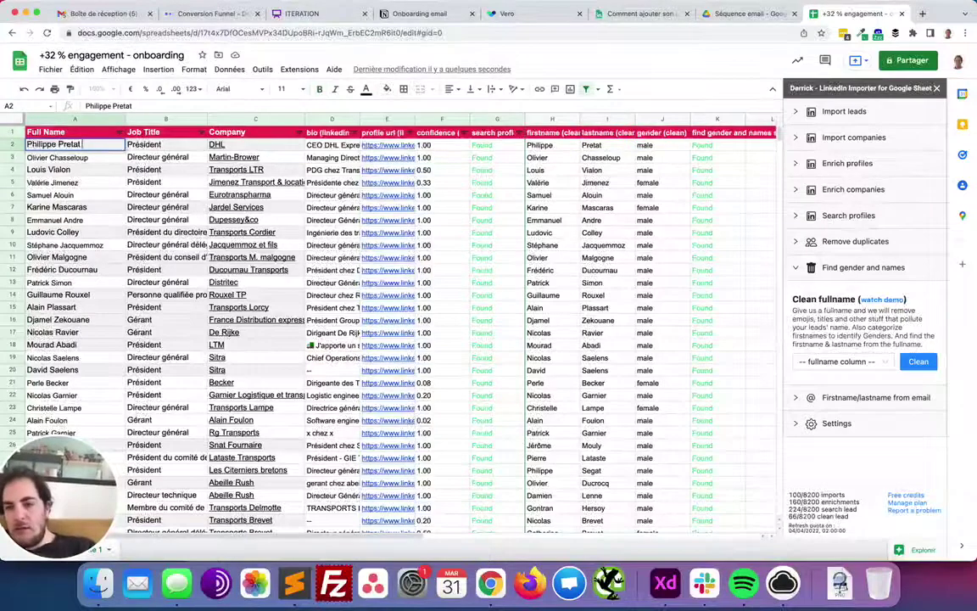
key(ctrl+super+space)
click(64, 198)
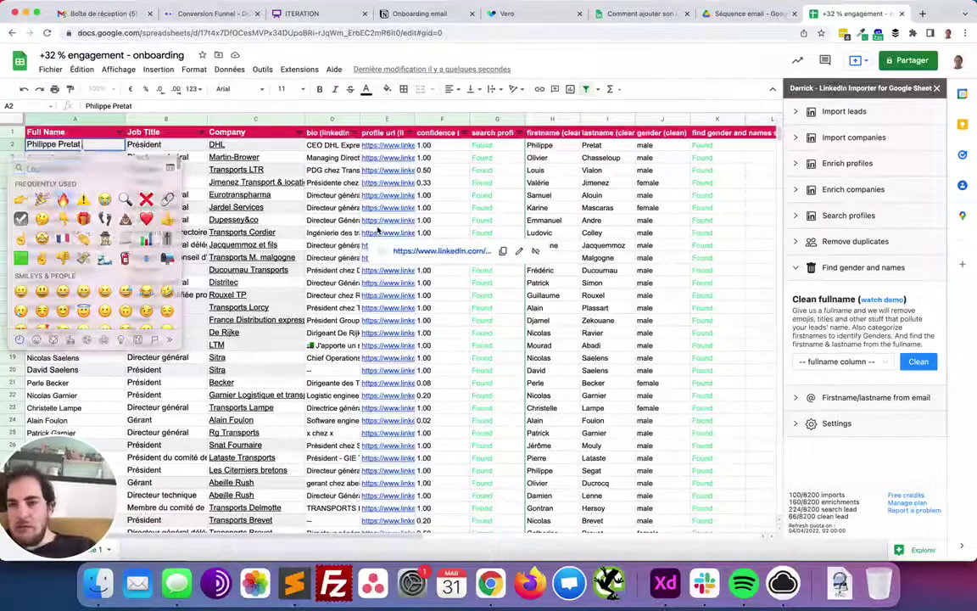
key(Return)
key(Up)
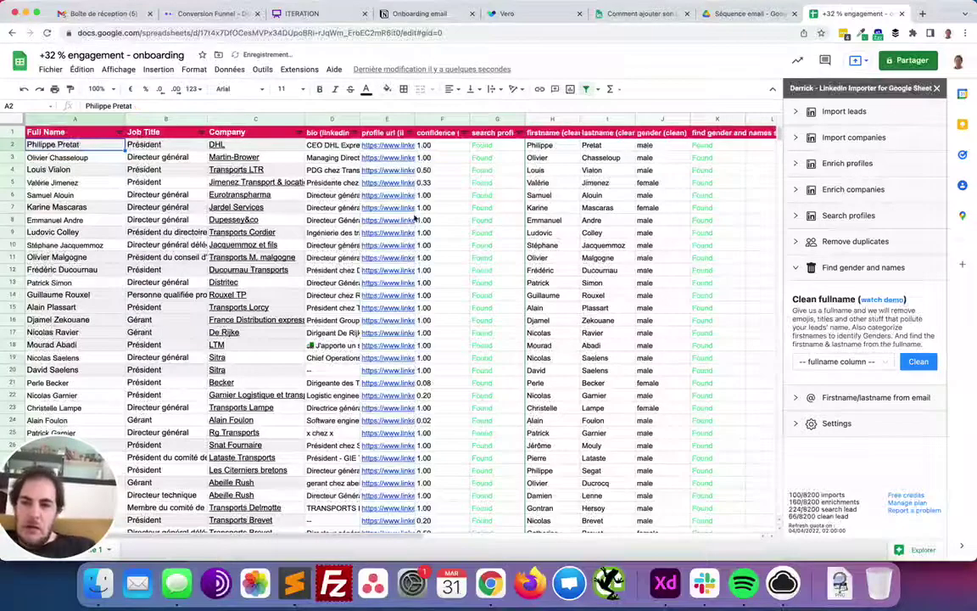
Inspect the first lead's cleaned first name, last name and gender
drag(552, 148, 608, 146)
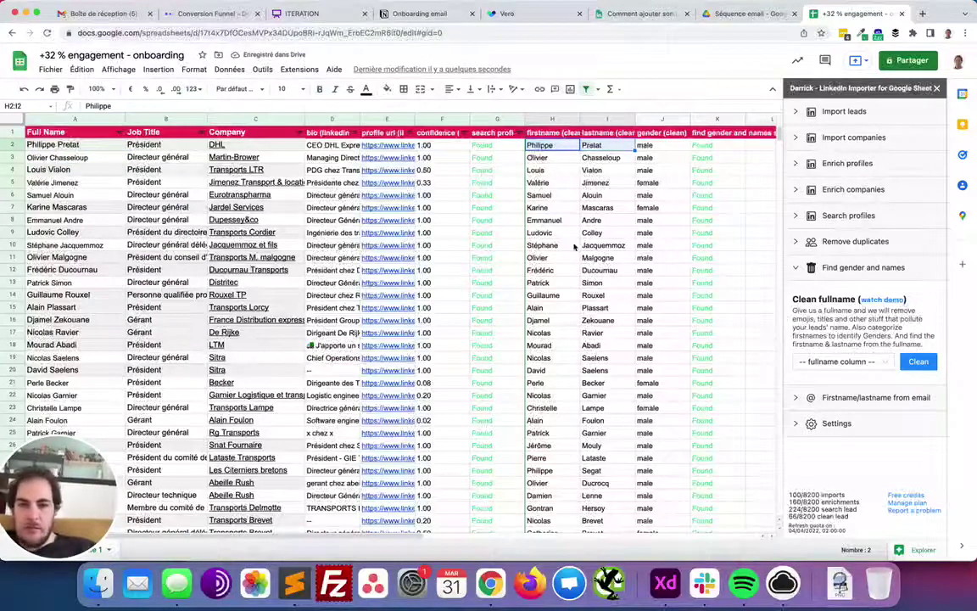
scroll(573, 246, right, 4)
click(423, 148)
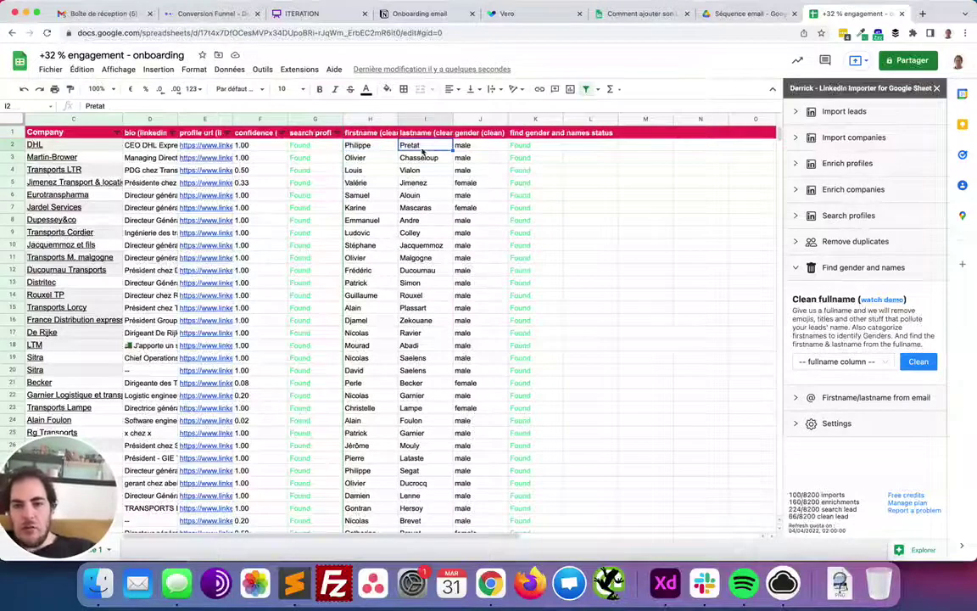
click(483, 149)
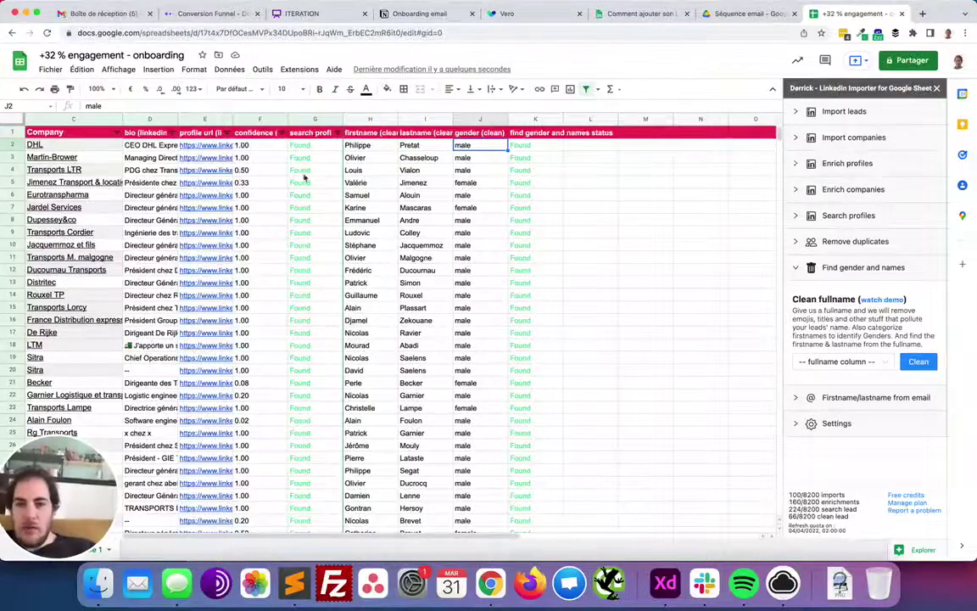
scroll(304, 177, left, 4)
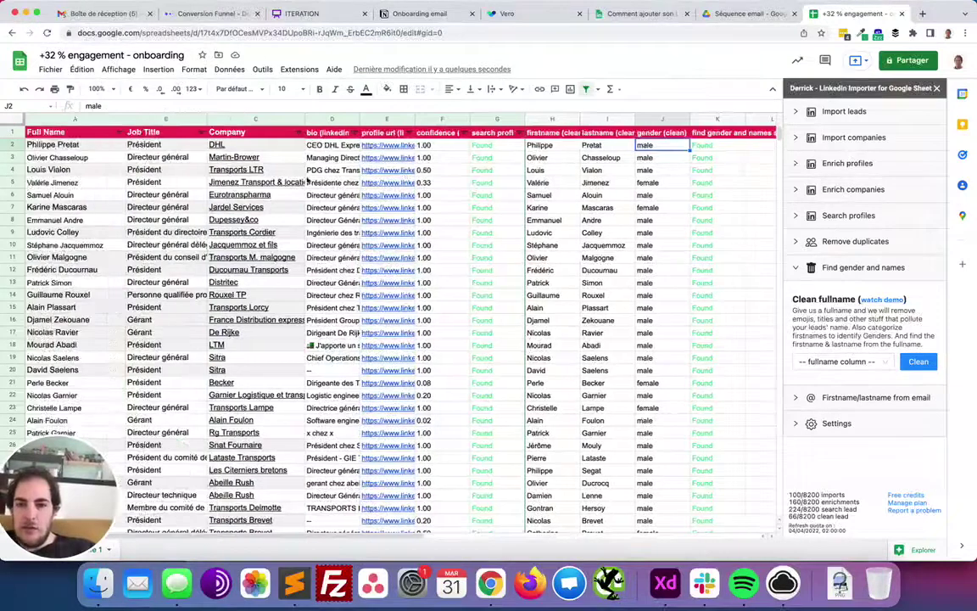
Try moving the last name in front of the first name in the first lead's Full Name cell
click(85, 145)
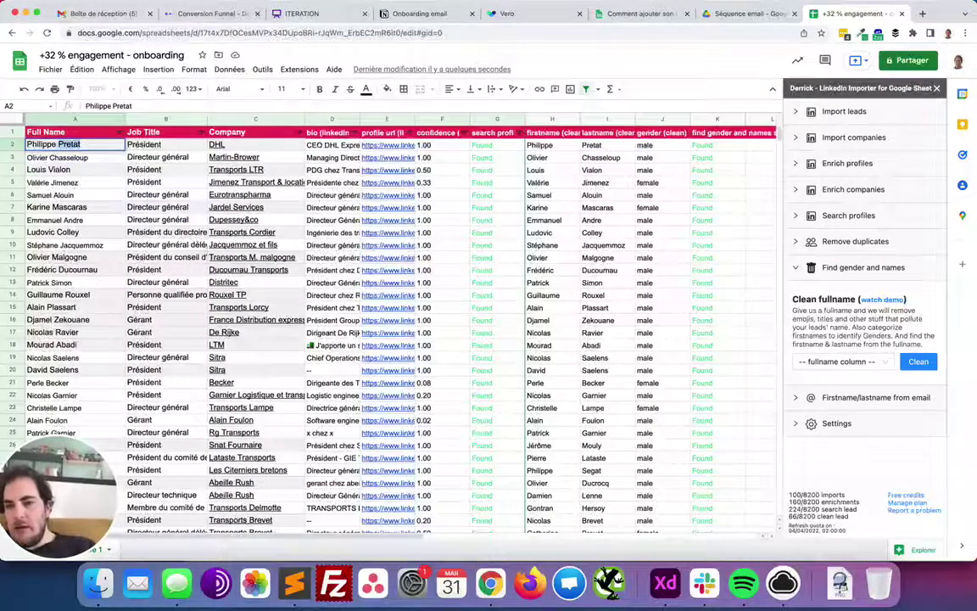
key(super+x)
key(super+Left)
key(super+v)
key(super+space)
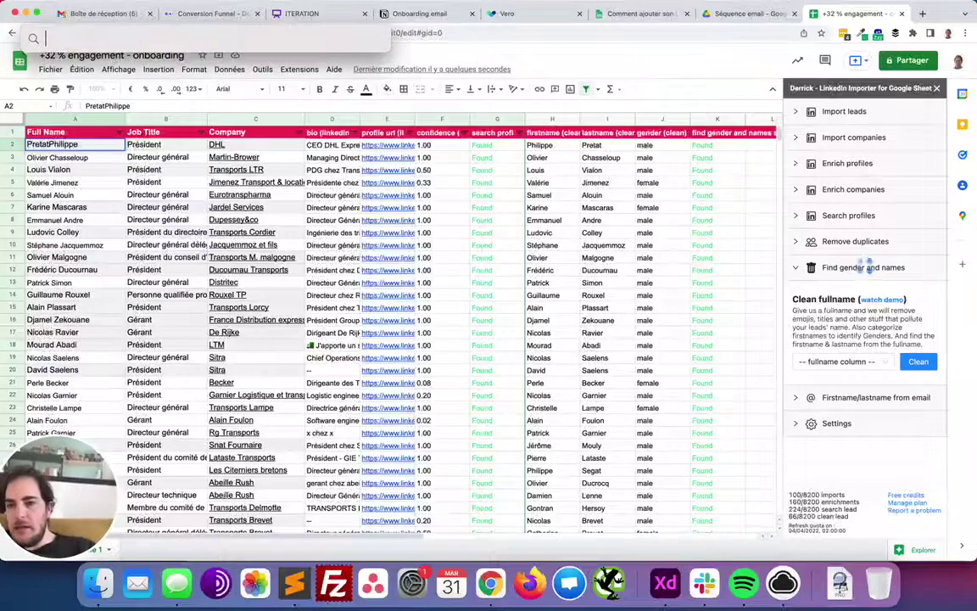
key(Escape)
key(super+z)
key(super+z)
click(127, 149)
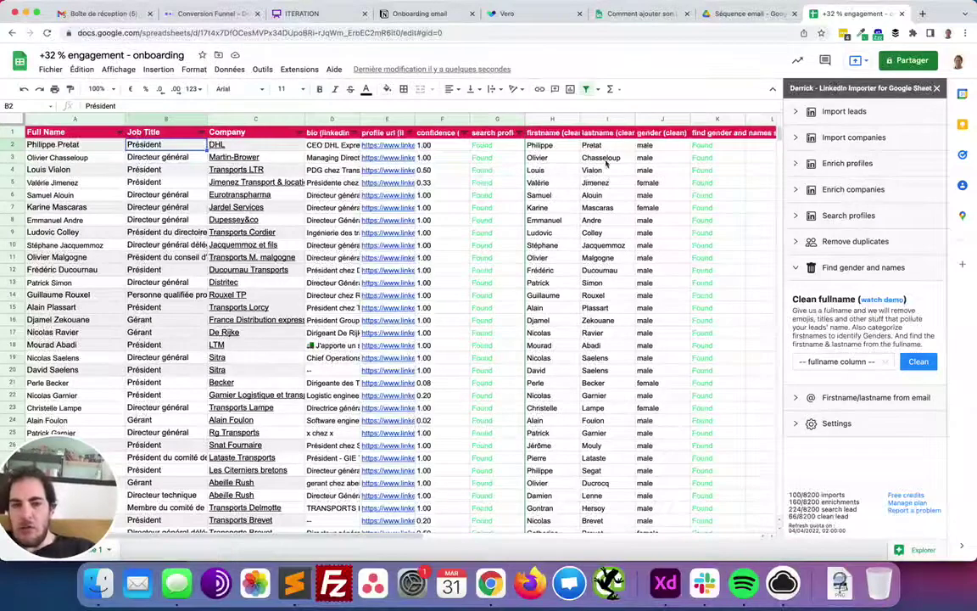
Open the Enrich profiles options in the Derrick add-on
scroll(556, 148, right, 3)
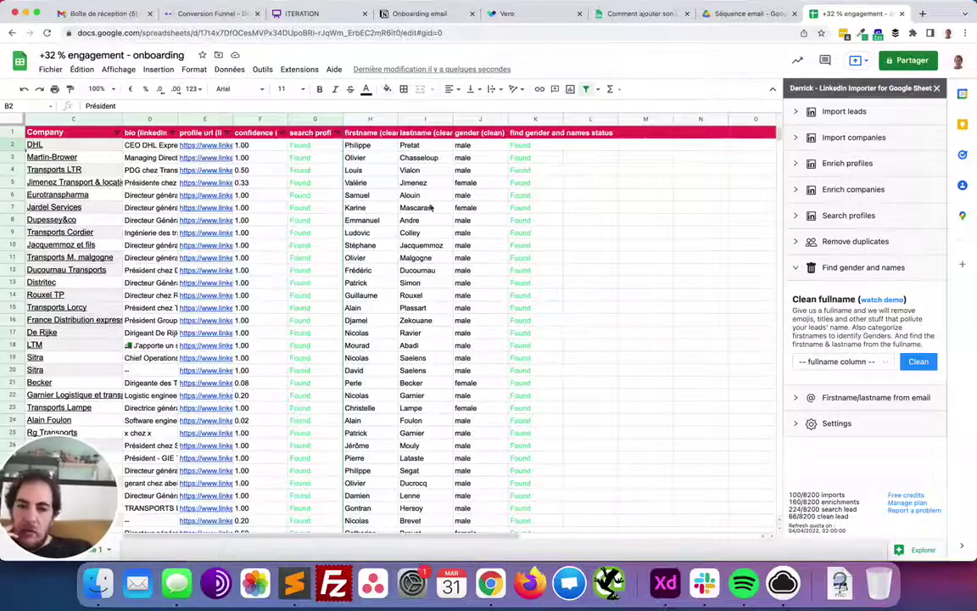
scroll(499, 237, left, 3)
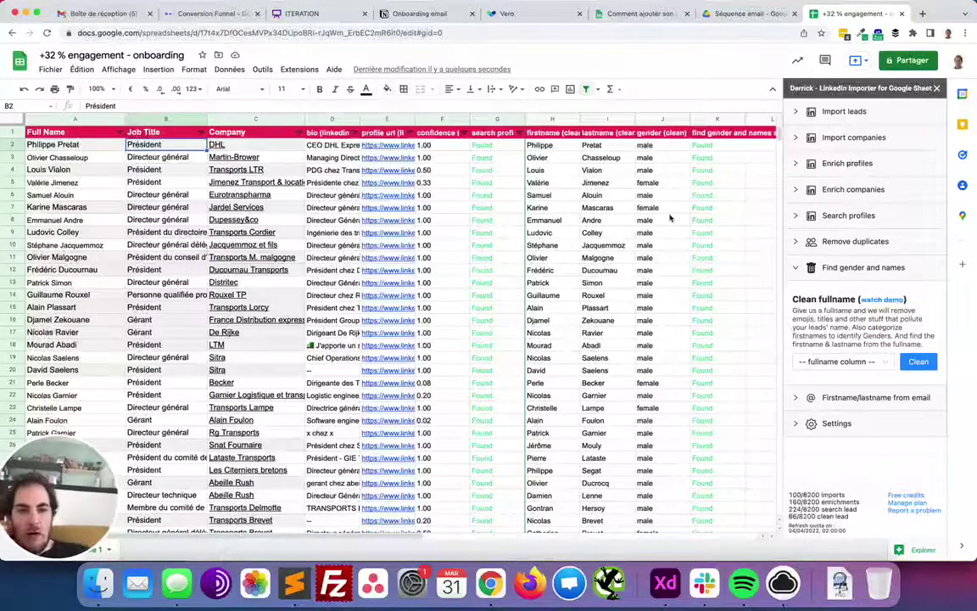
click(847, 163)
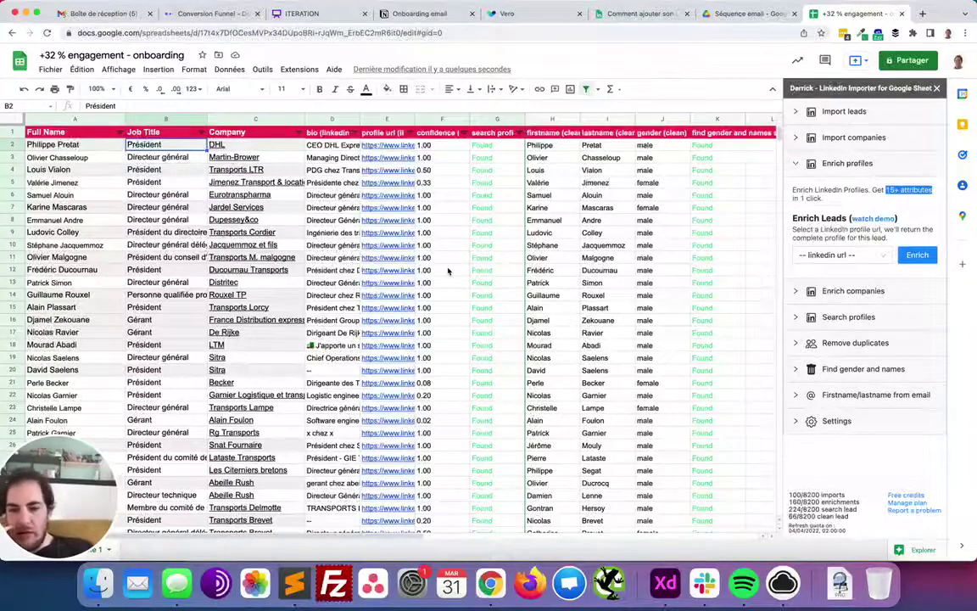
scroll(449, 271, right, 2)
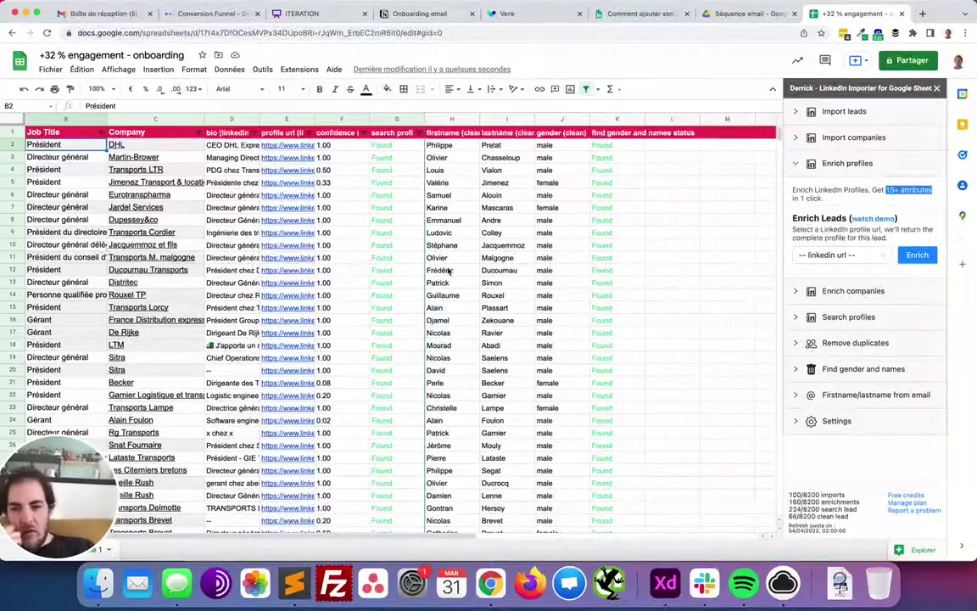
scroll(448, 270, left, 2)
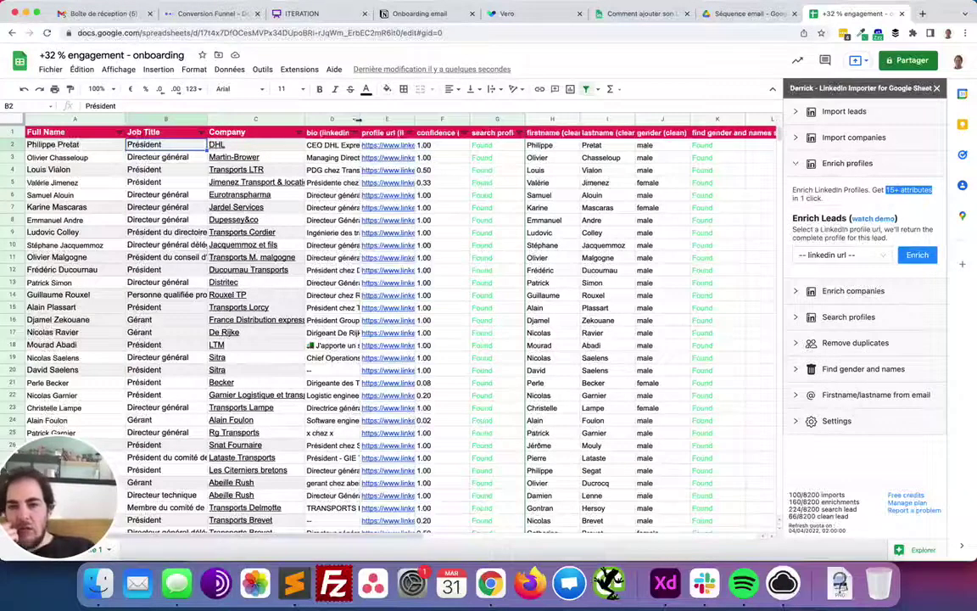
Widen the bio (linkedin) column and view the first lead's bio
drag(375, 119, 388, 120)
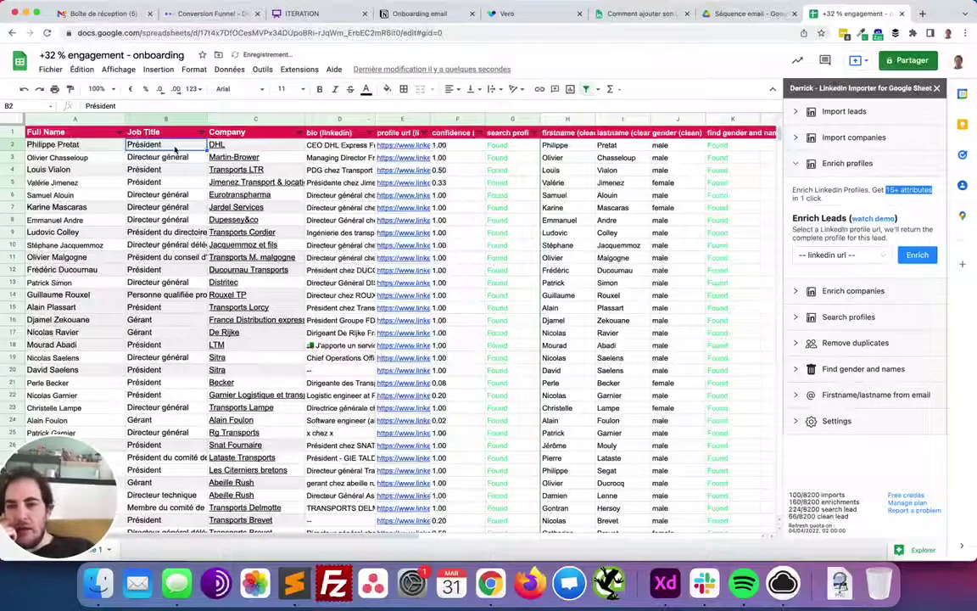
mouse_move(396, 167)
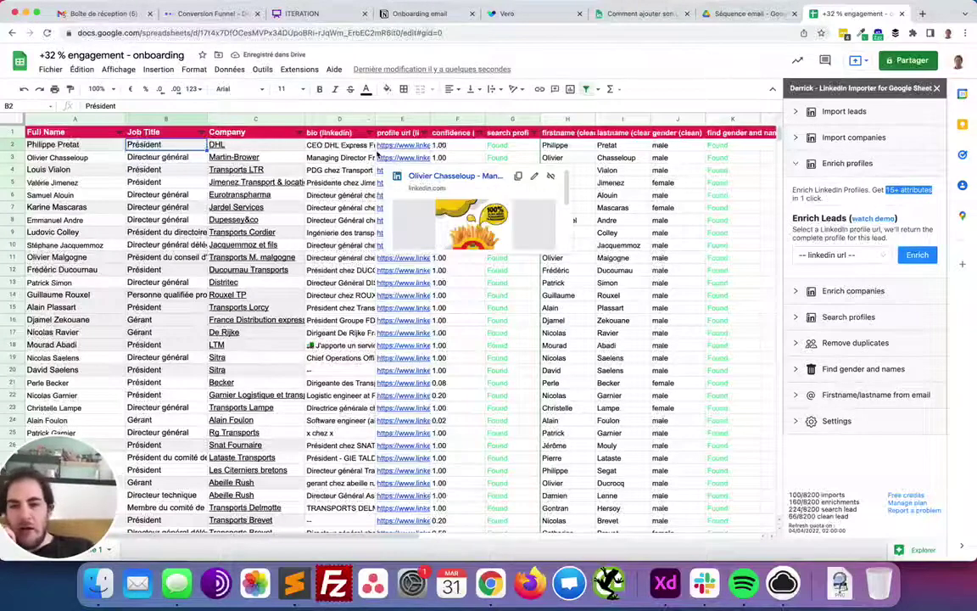
click(346, 146)
scroll(579, 146, right, 5)
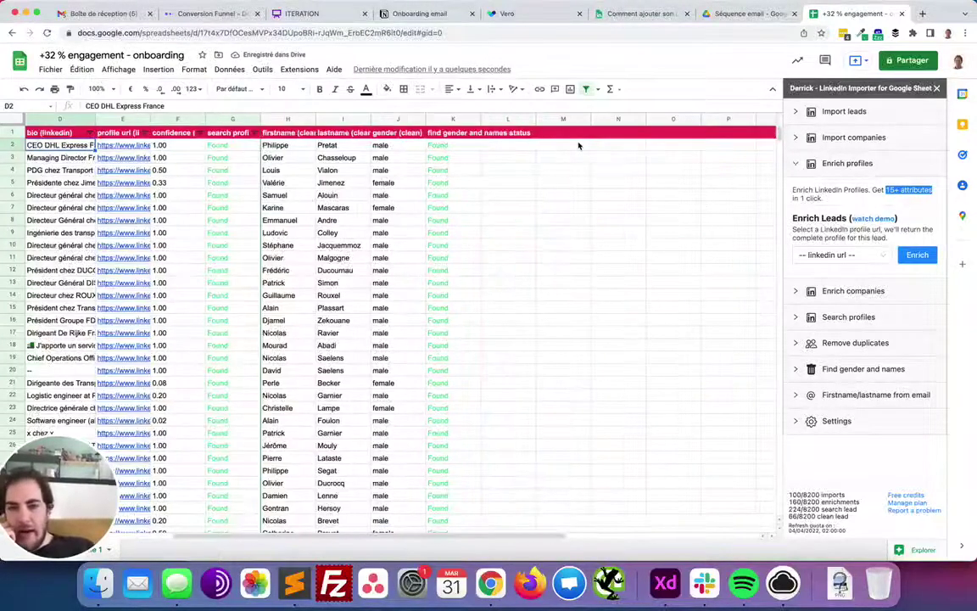
scroll(578, 146, left, 3)
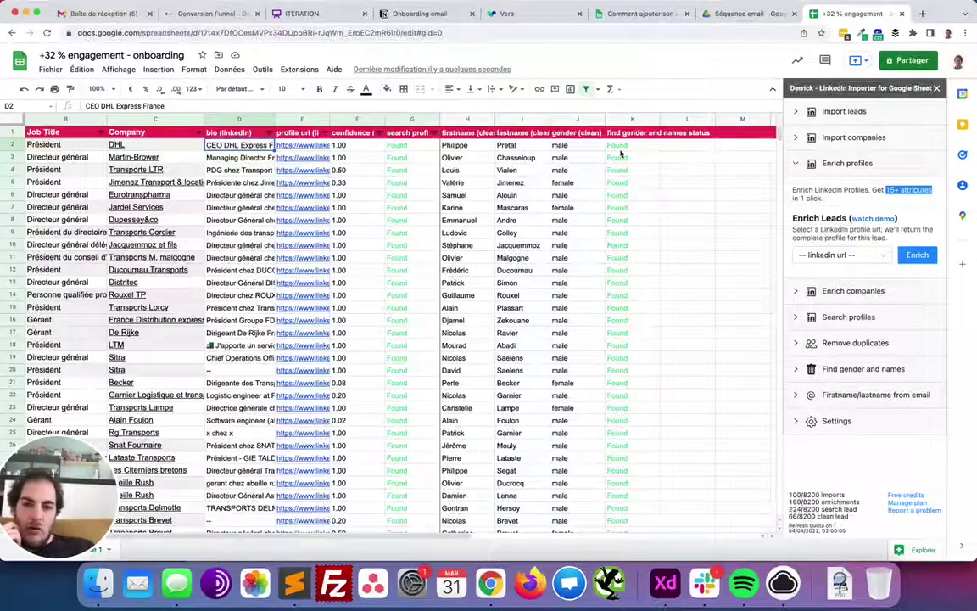
scroll(814, 49, left, 3)
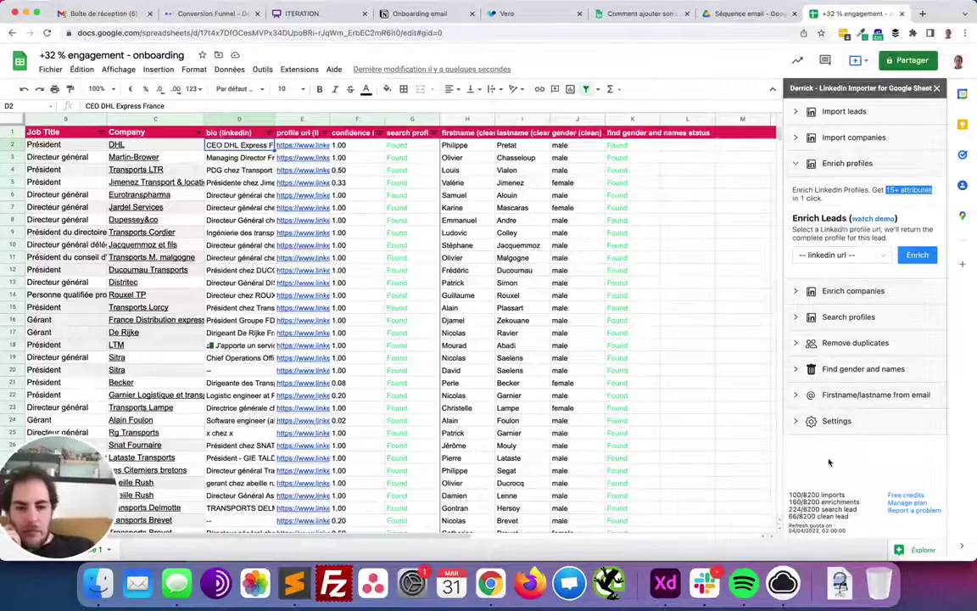
Quit the Slack application
right_click(705, 592)
click(643, 499)
Examine the cleaned names and genders of the first two leads and the first lead's profile URL
click(632, 146)
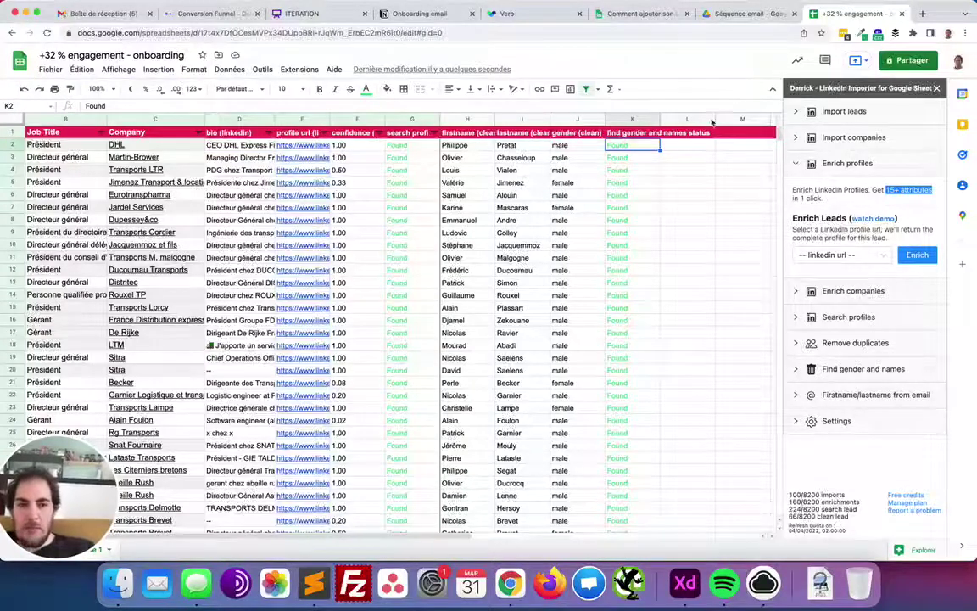
drag(463, 157, 598, 151)
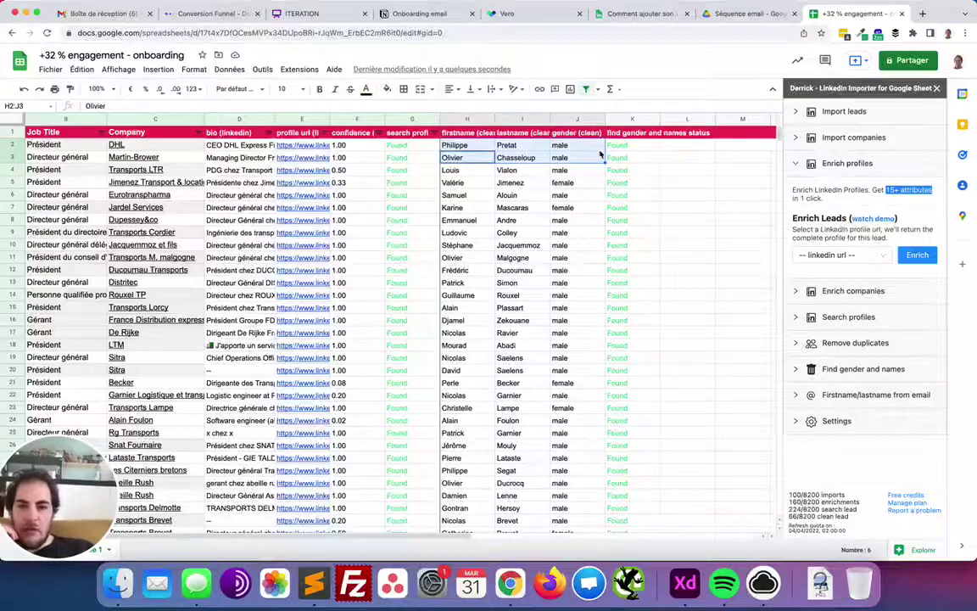
scroll(331, 165, left, 3)
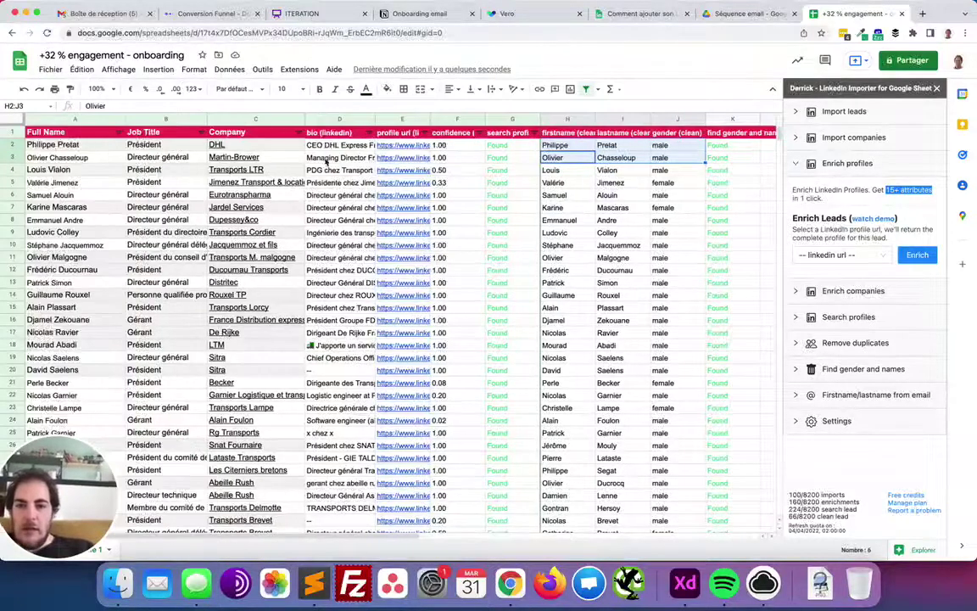
click(419, 148)
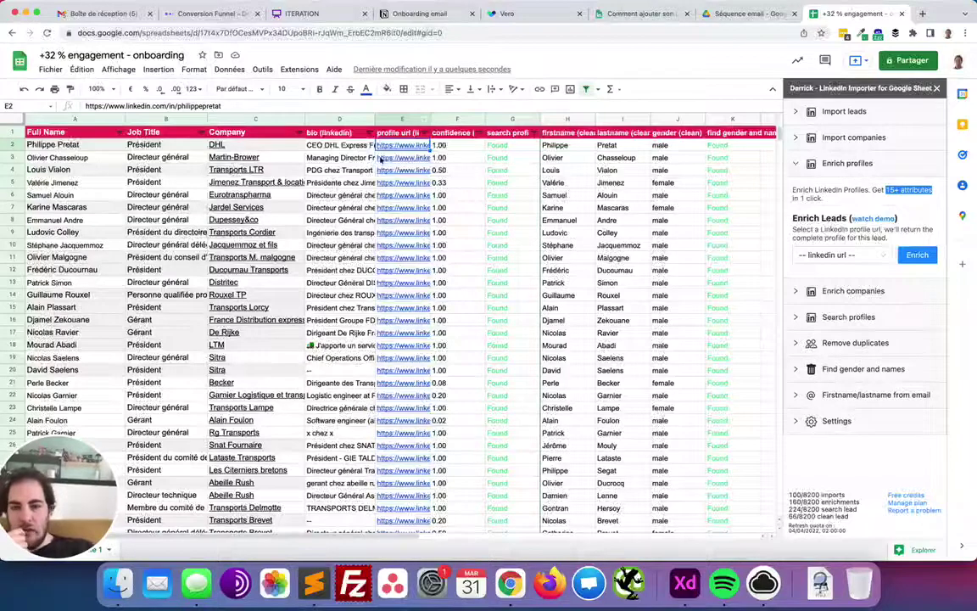
Review the first lead's full name, company, cleaned names, gender and status columns across the sheet
click(72, 144)
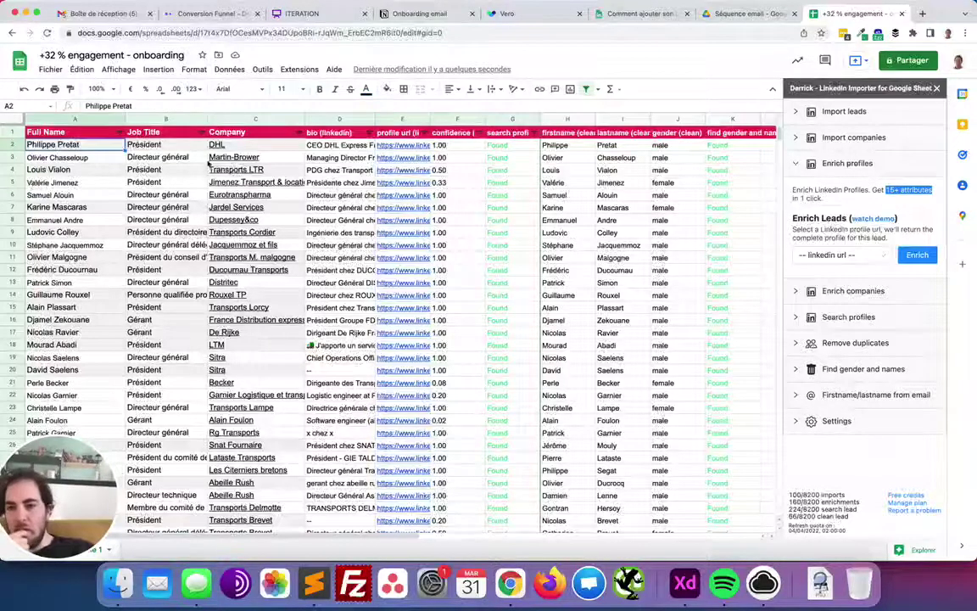
super+click(254, 150)
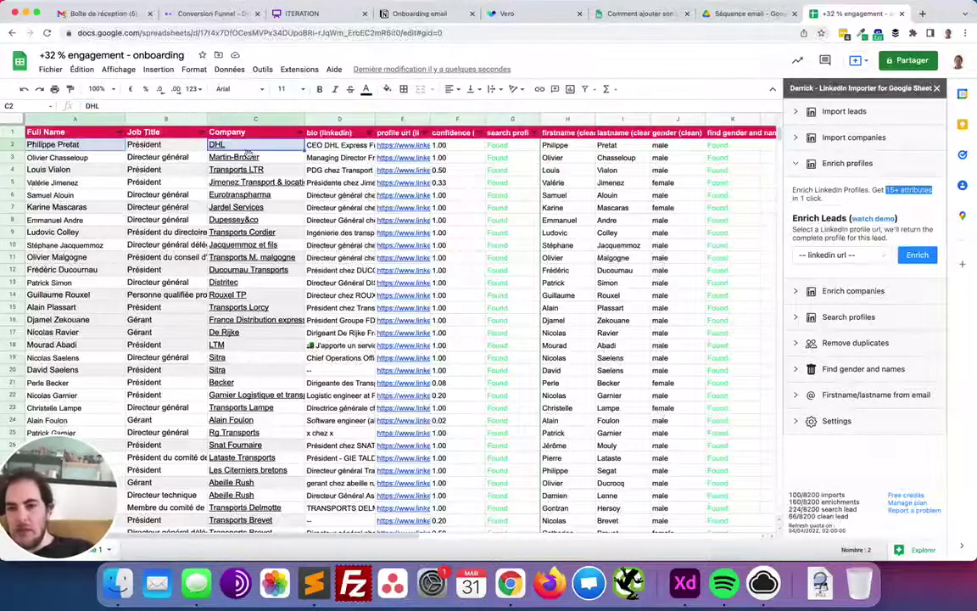
click(92, 142)
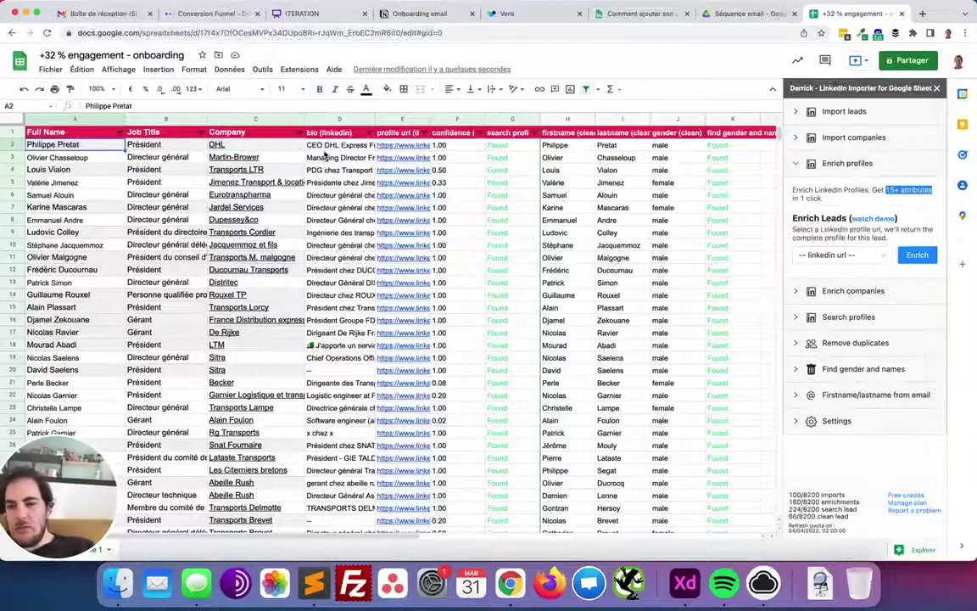
scroll(211, 242, right, 5)
scroll(255, 204, left, 4)
scroll(359, 154, right, 4)
click(438, 146)
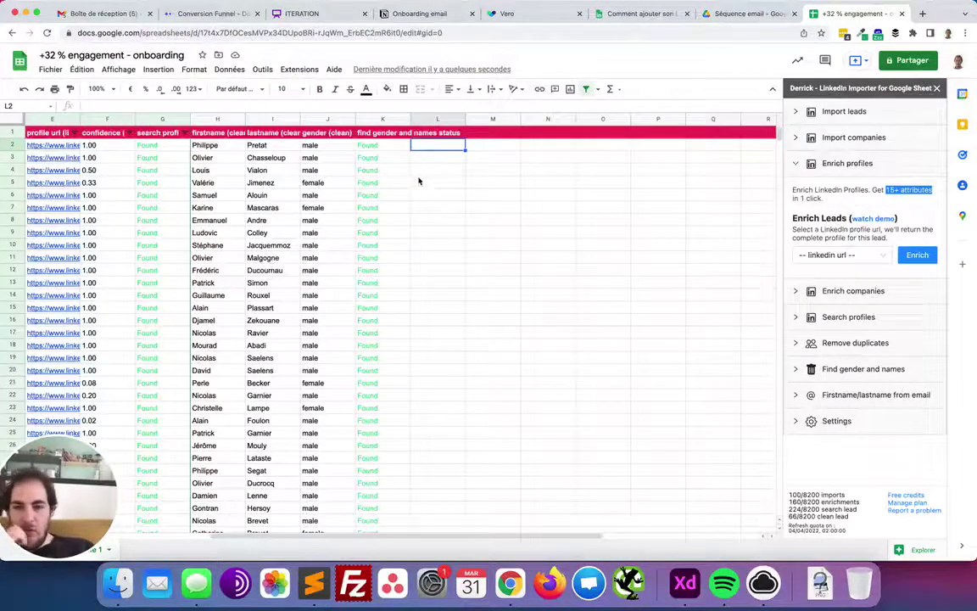
click(399, 146)
scroll(99, 148, left, 2)
scroll(99, 148, left, 3)
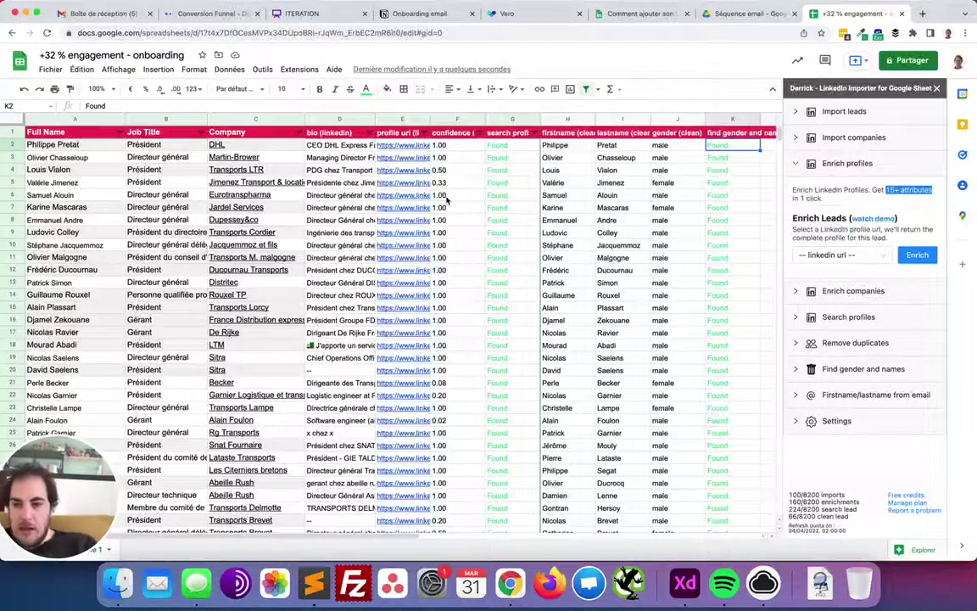
scroll(305, 186, right, 2)
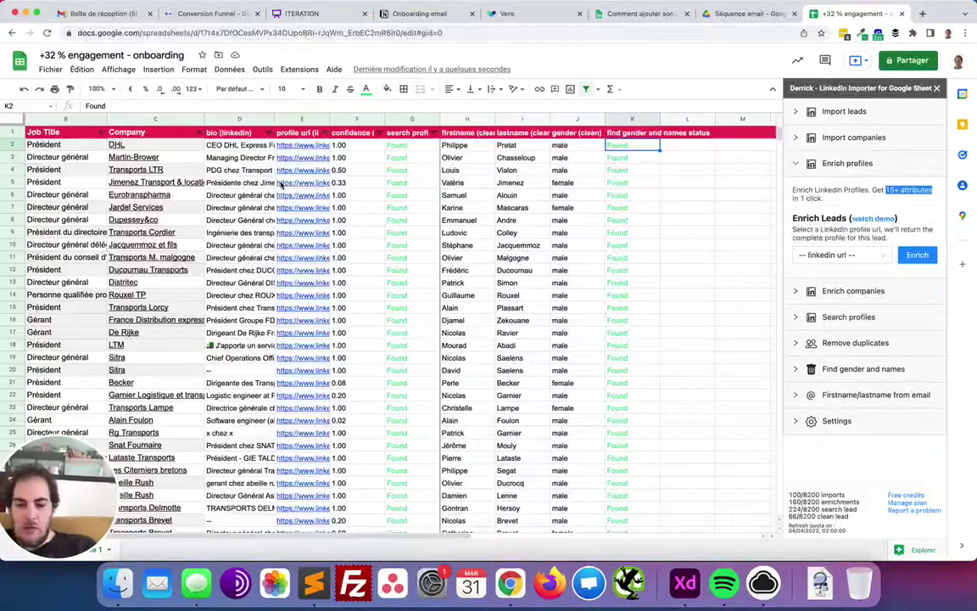
Open LaGrowthMachine in a new browser tab and start creating a campaign
key(super+t)
text(app)
key(Return)
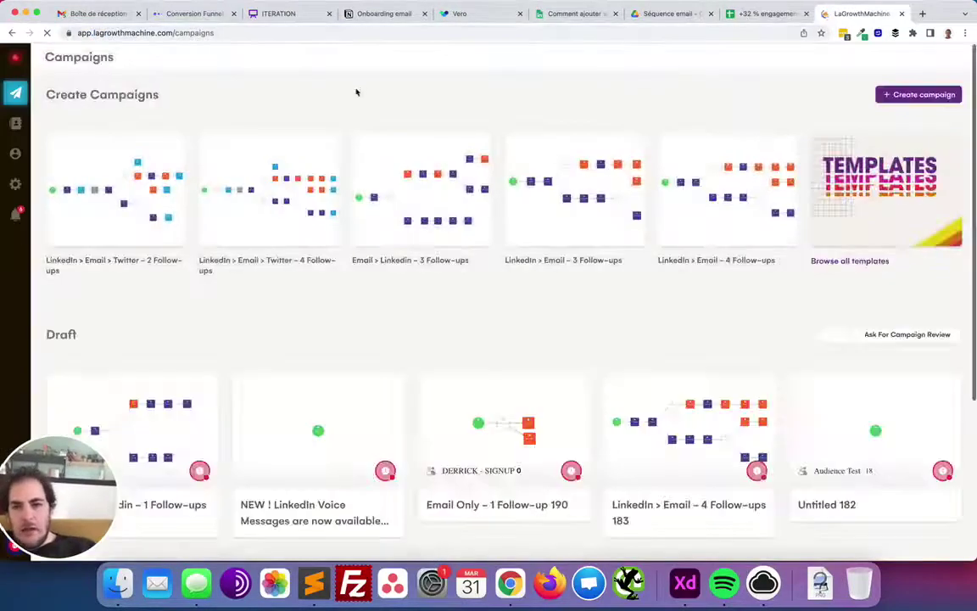
click(905, 96)
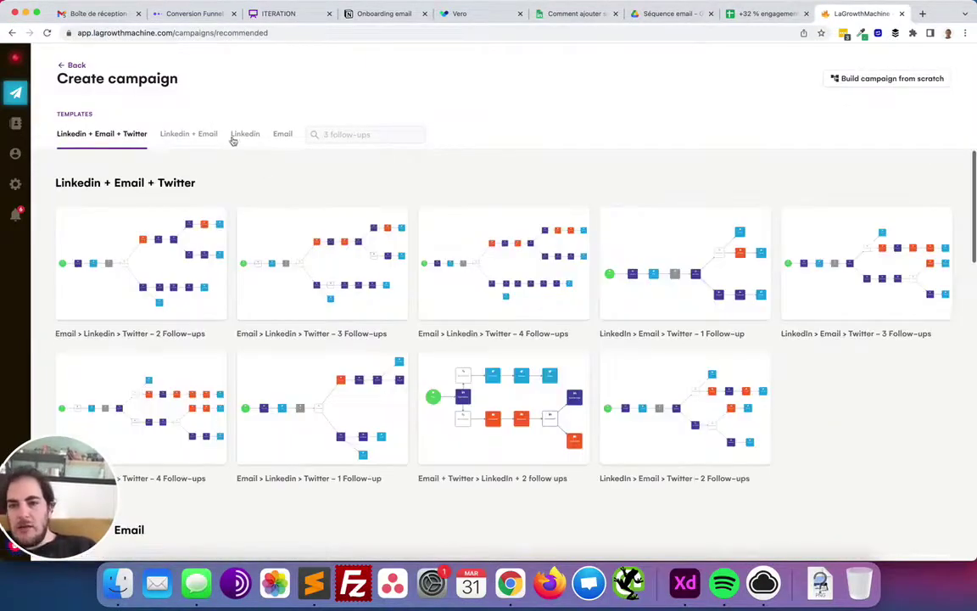
Preview the LinkedIn Only campaign templates with 1 and 3 follow-ups
click(238, 135)
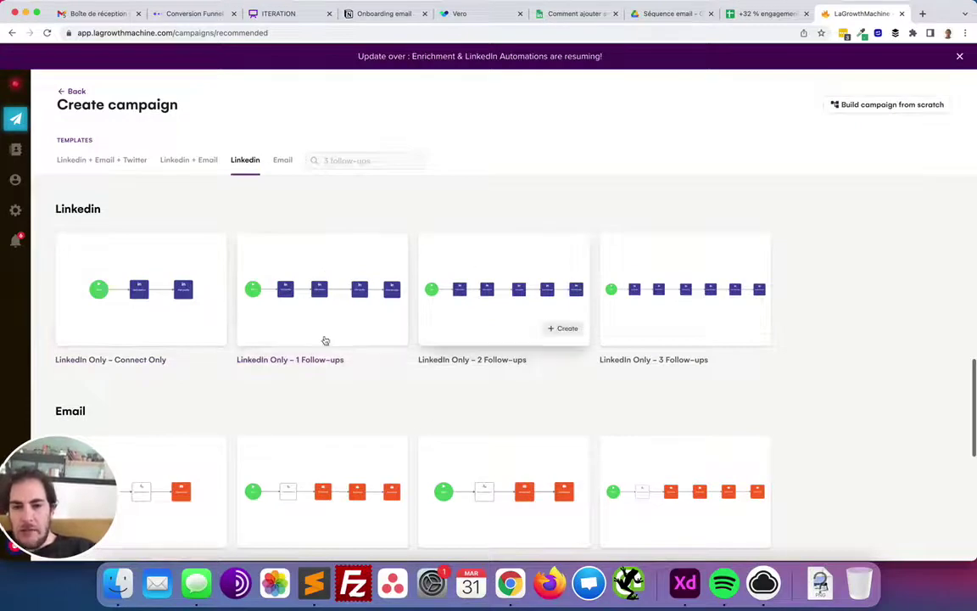
click(287, 267)
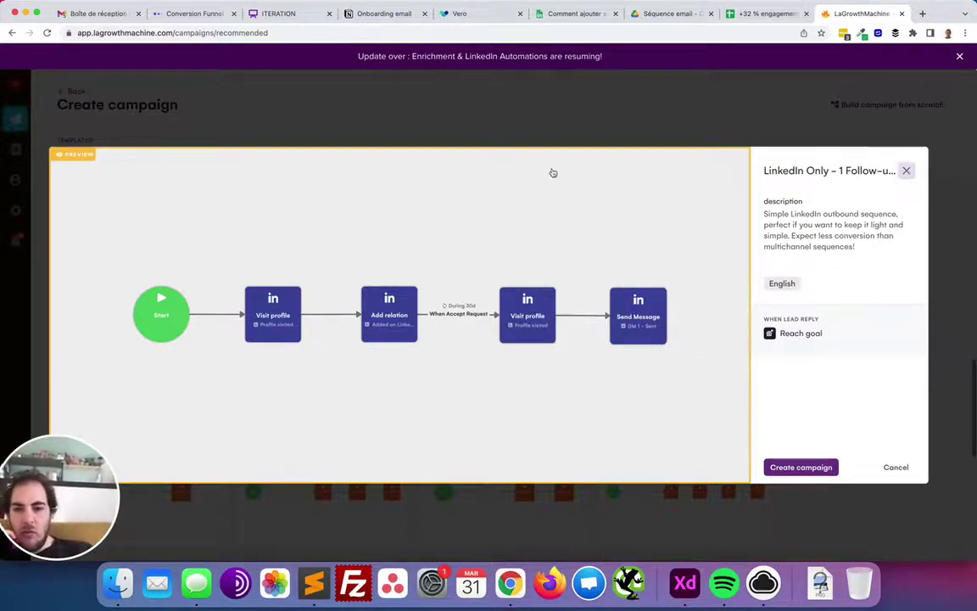
click(906, 171)
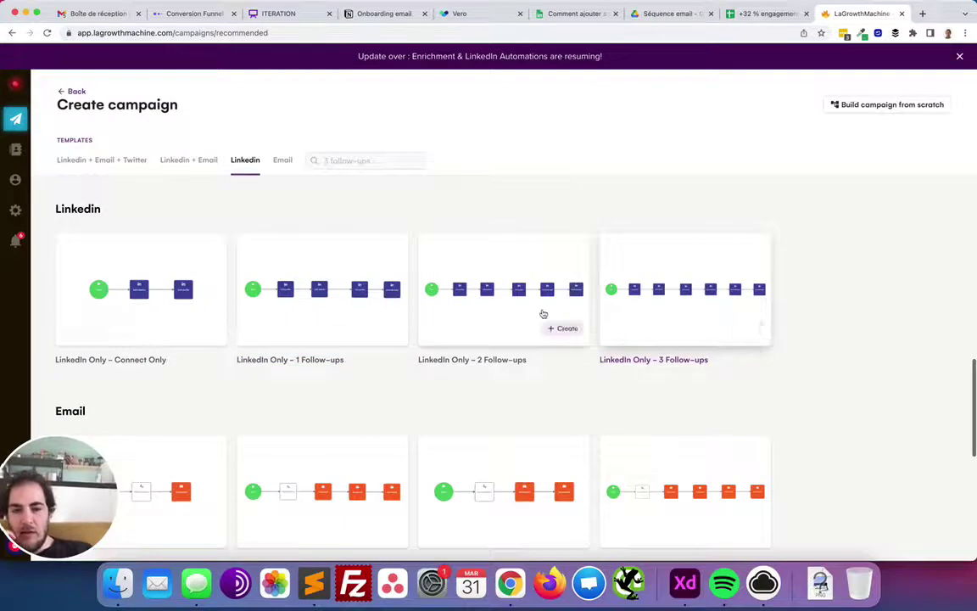
click(458, 333)
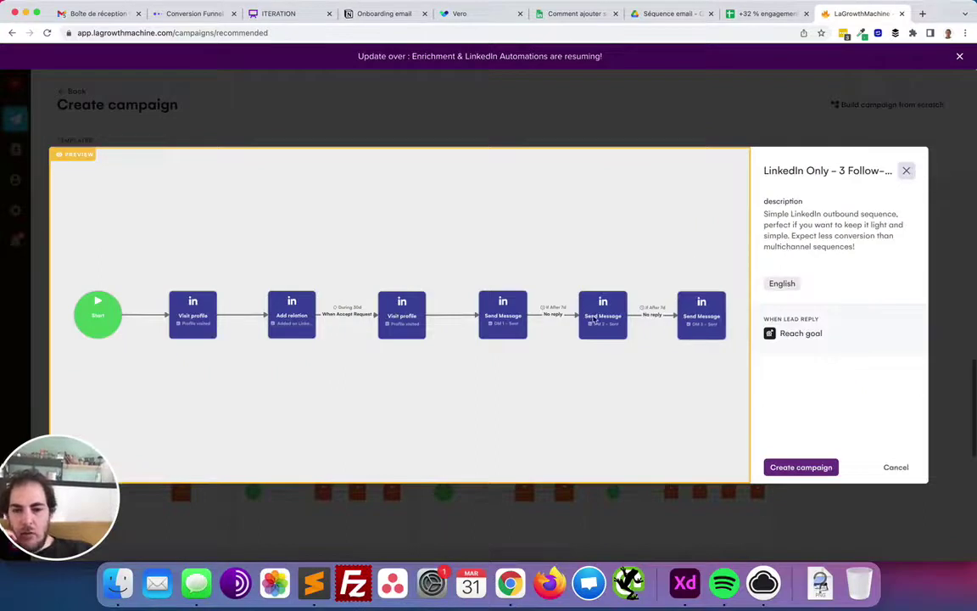
key(Escape)
Browse the Linkedin + Email, Linkedin + Email + Twitter and Linkedin campaign templates
scroll(594, 319, down, 5)
click(204, 159)
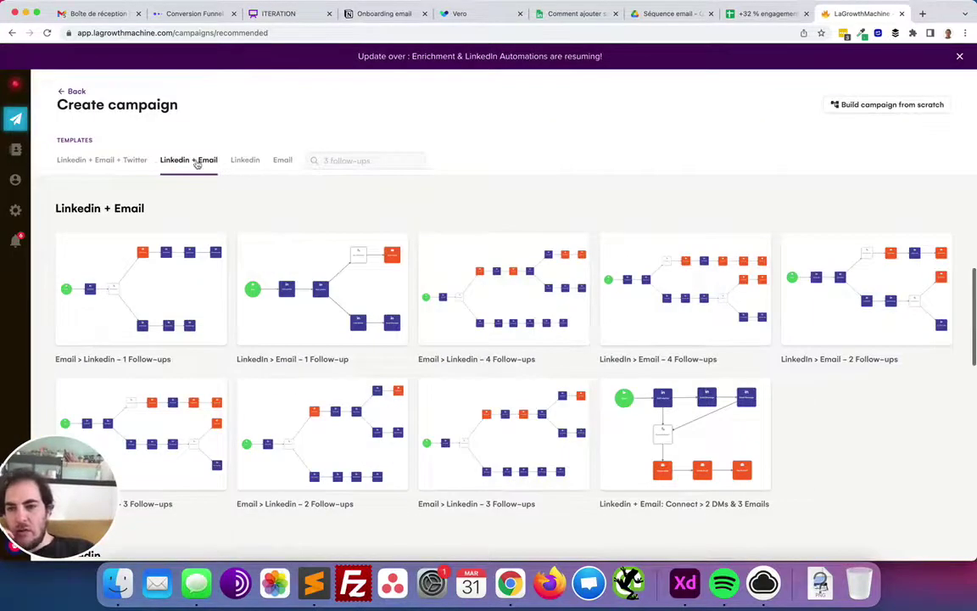
click(129, 161)
click(245, 161)
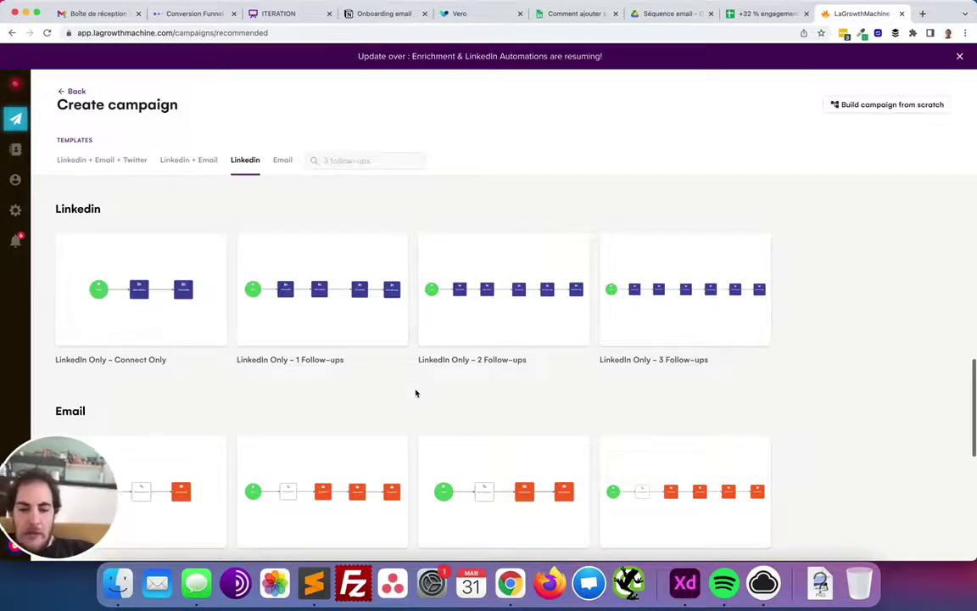
Open Zapier's zaps page in a new browser tab
key(ctrl+t)
text(zap)
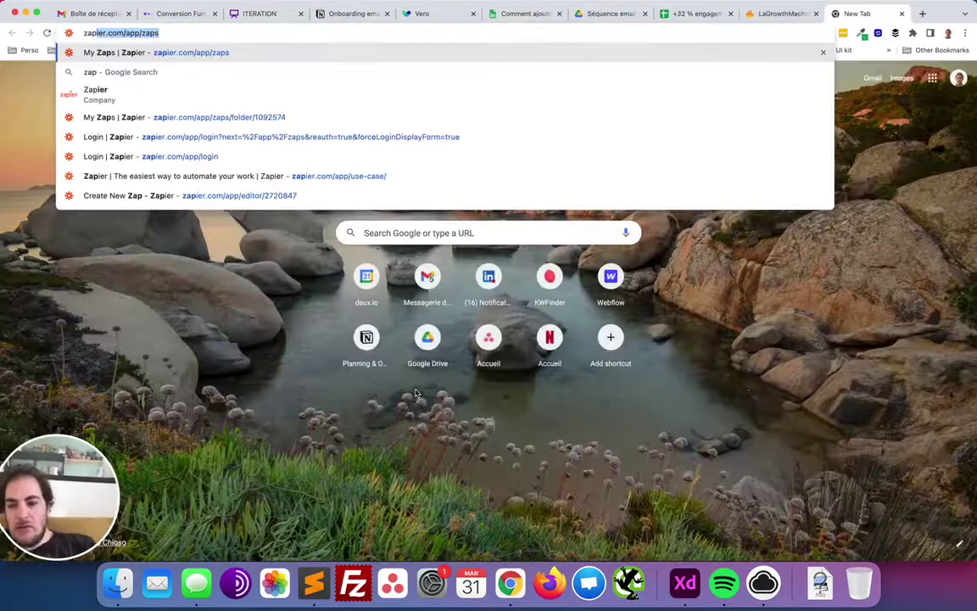
key(Return)
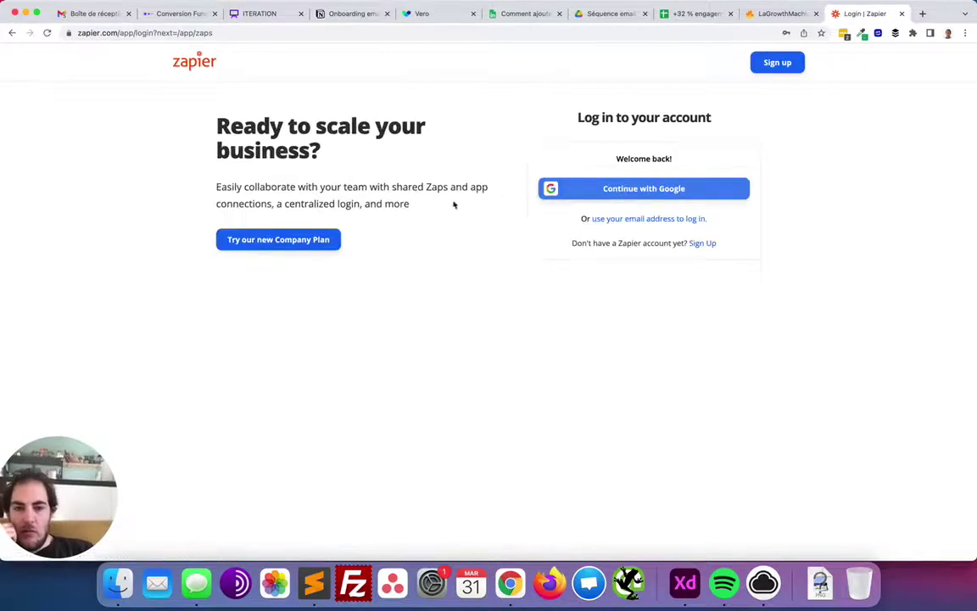
Search the web for "zap gallery"
click(337, 31)
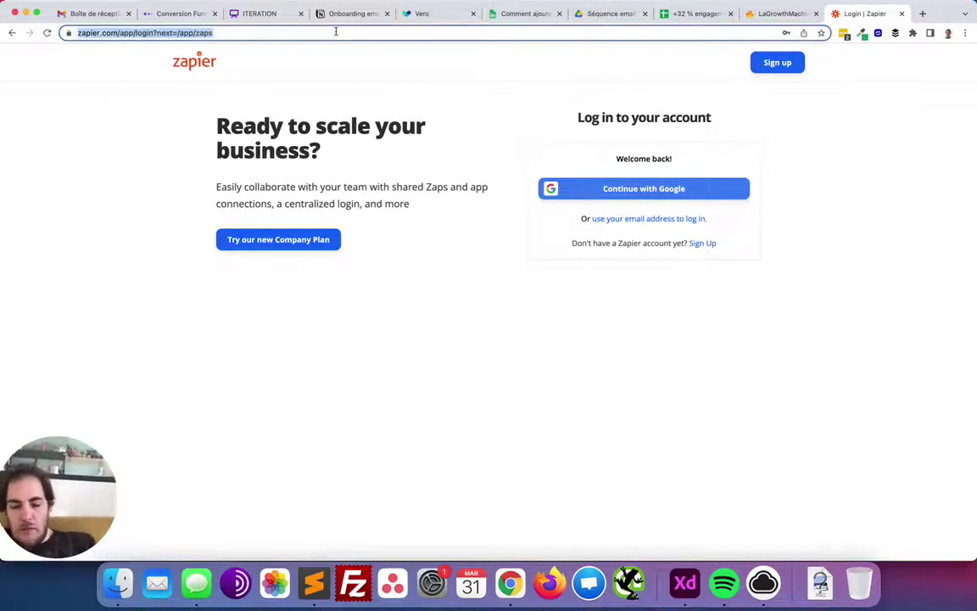
text(za)
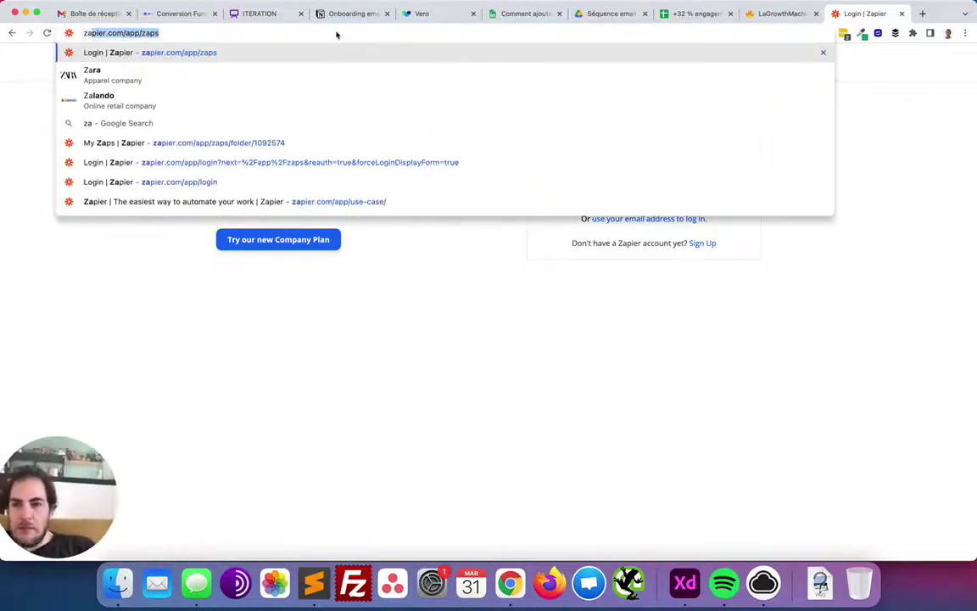
text(p)
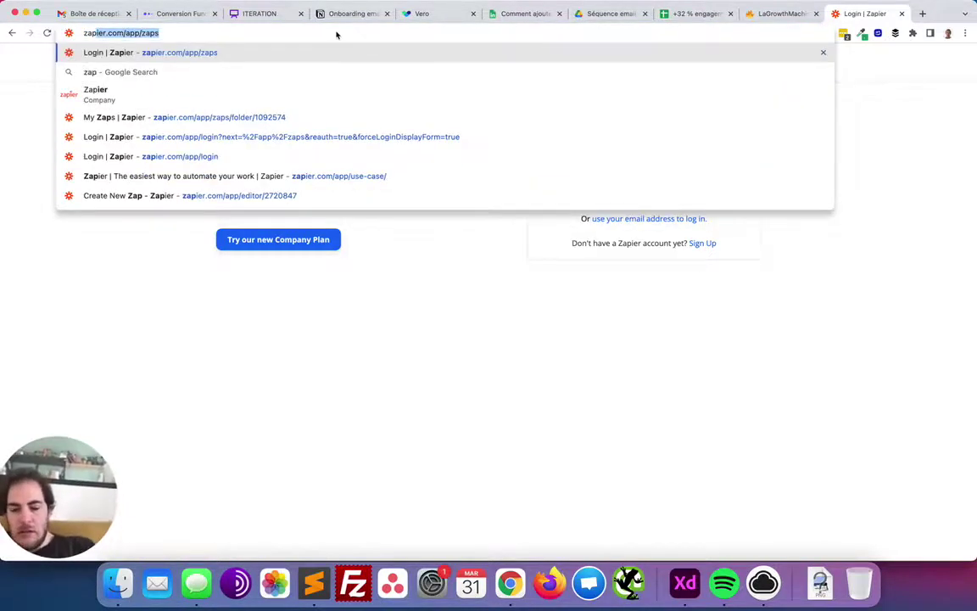
text( gallery)
key(Return)
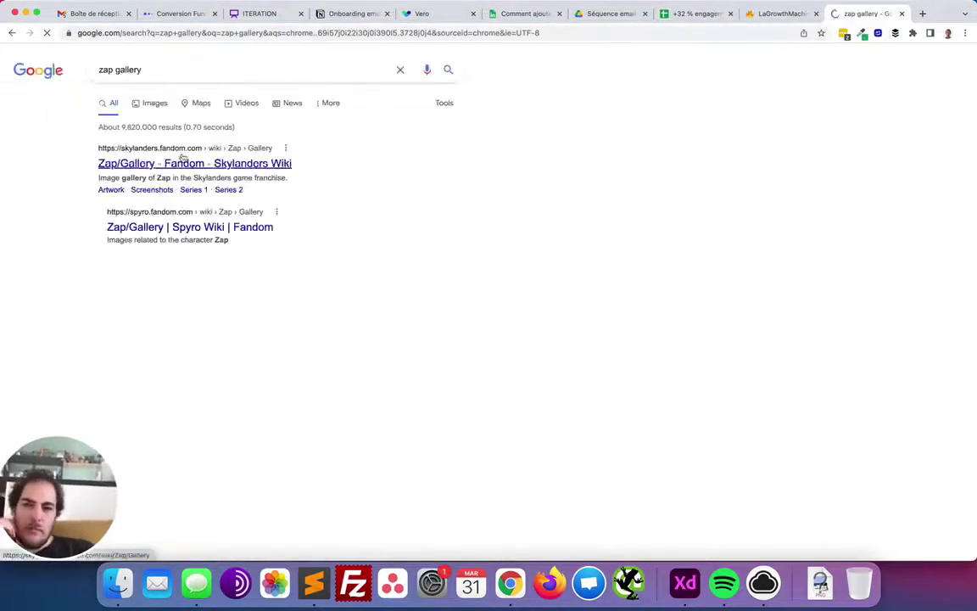
Change the web search to "zapier gallery" and open Zapier's Explore All Apps page from the results
click(158, 71)
key(BackSpace)
key(BackSpace)
key(BackSpace)
key(BackSpace)
key(BackSpace)
key(BackSpace)
key(BackSpace)
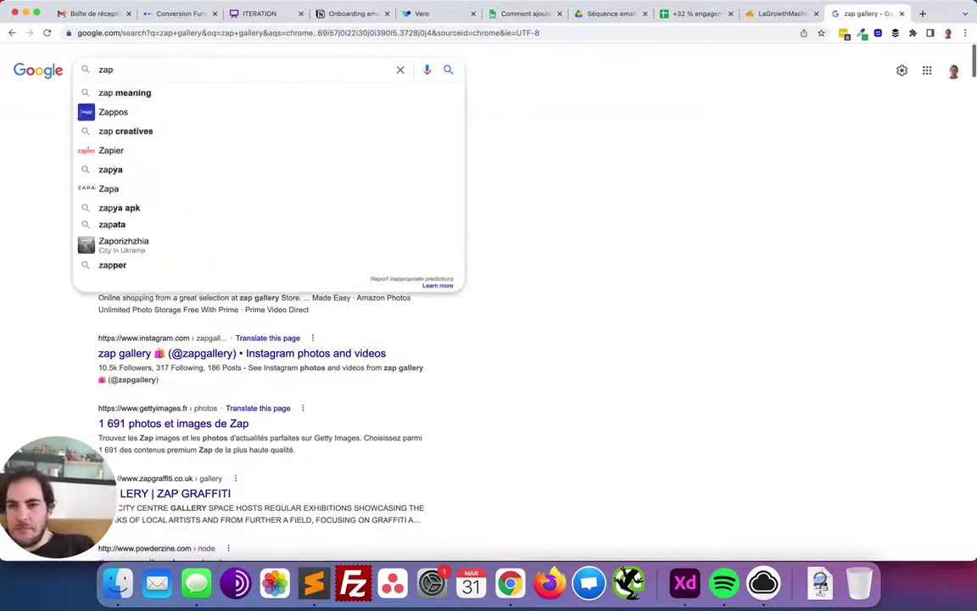
text(ier gallery)
key(Return)
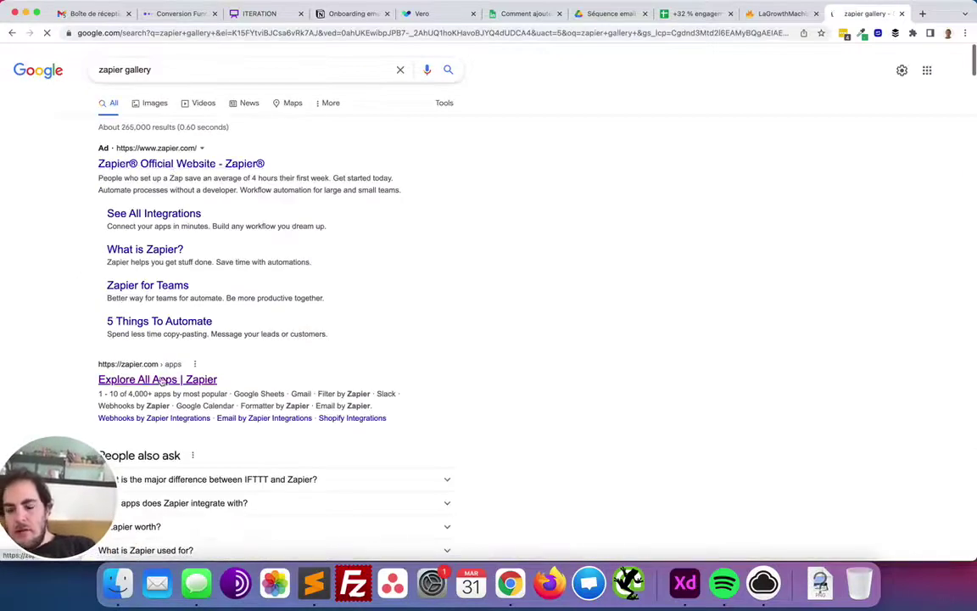
click(161, 380)
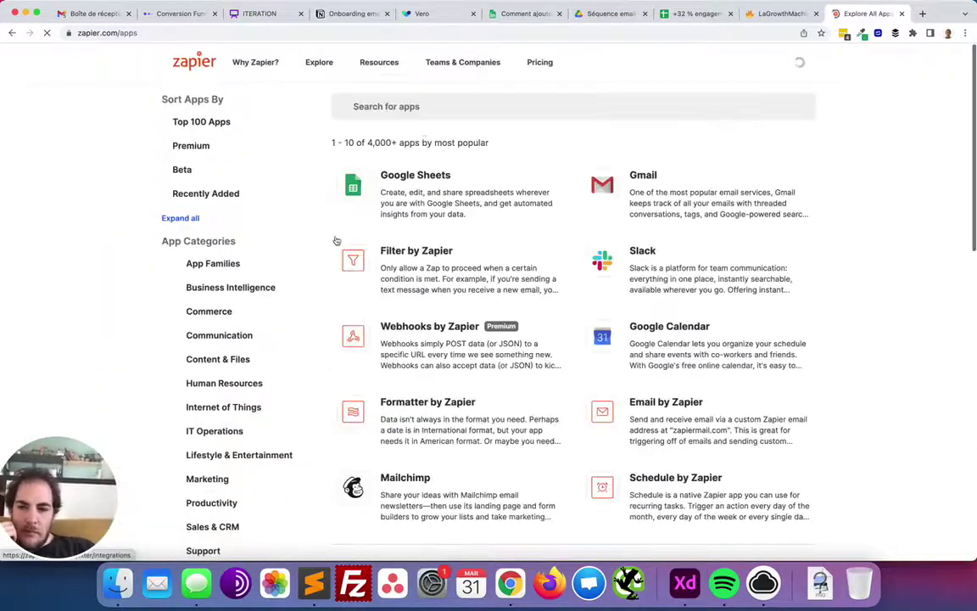
Open the app profile of Google Sheets in Zapier's app directory and go to its pairing app search
click(355, 185)
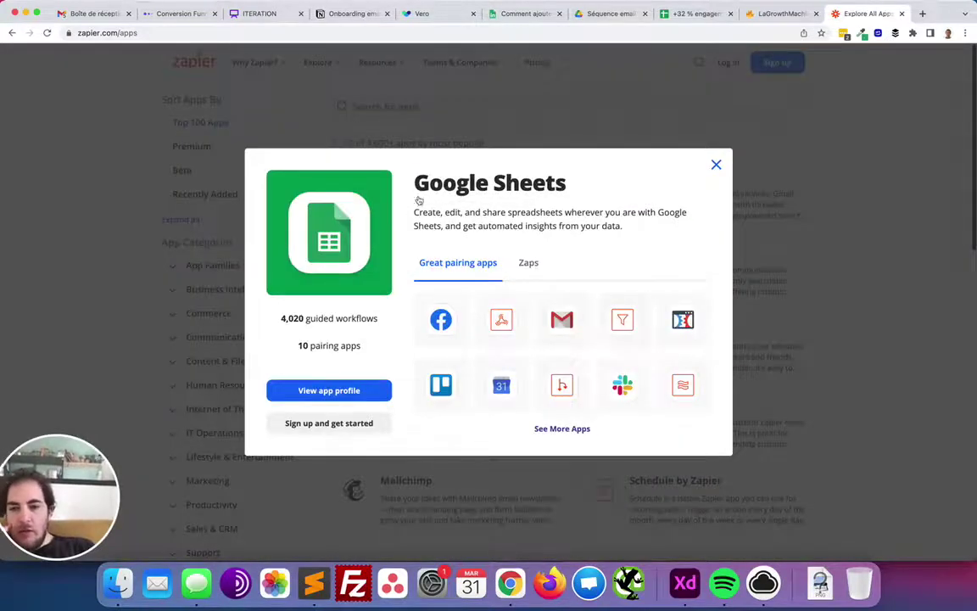
click(355, 392)
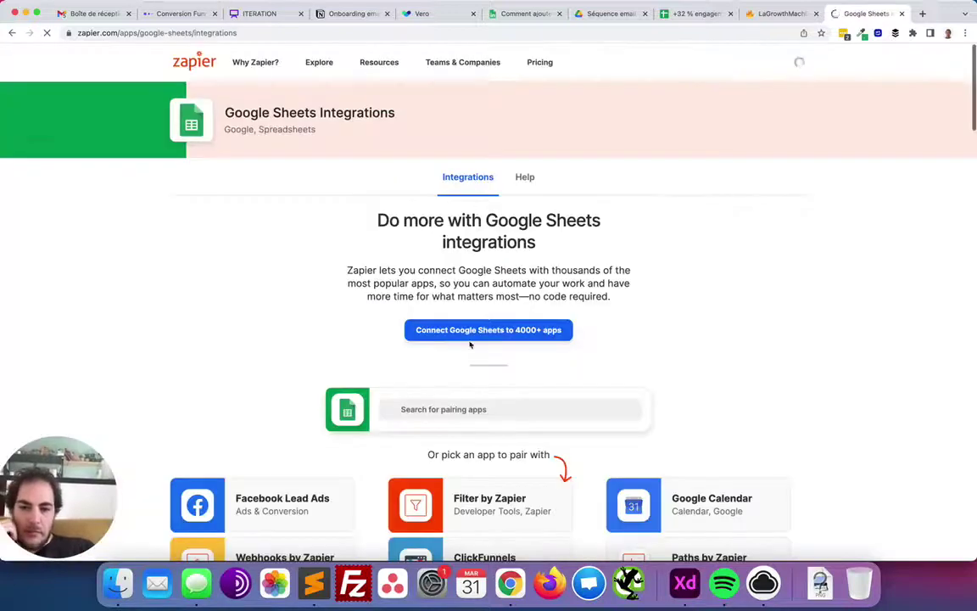
scroll(496, 401, down, 1)
click(464, 342)
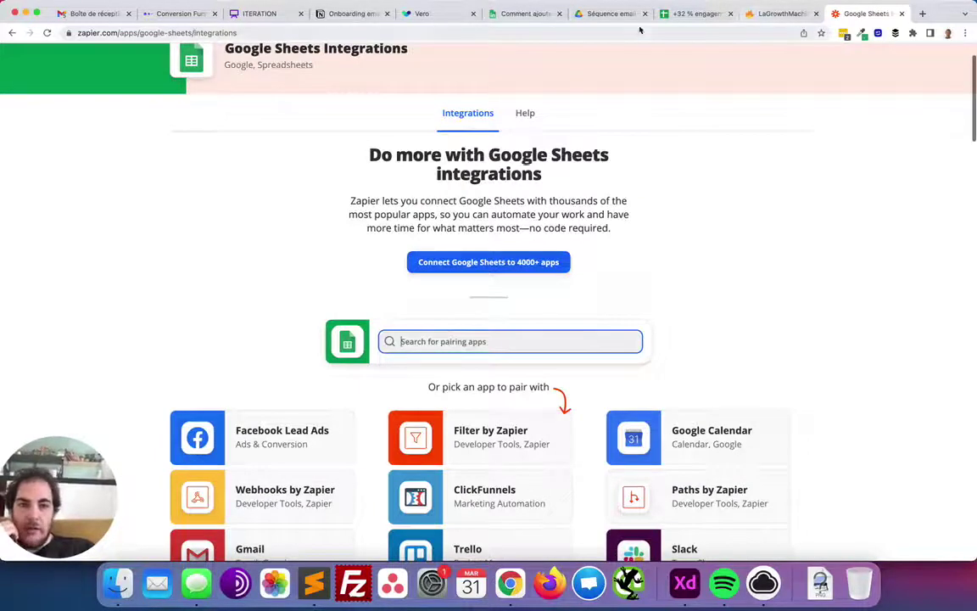
Switch to the leads spreadsheet and review the profile URL and gender columns down the list
click(691, 13)
drag(302, 182, 312, 282)
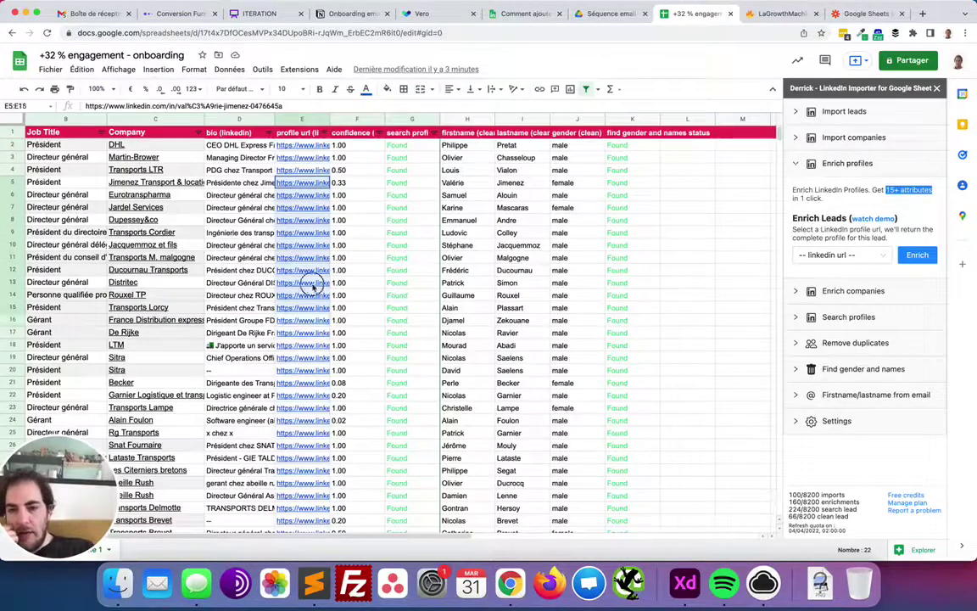
click(573, 295)
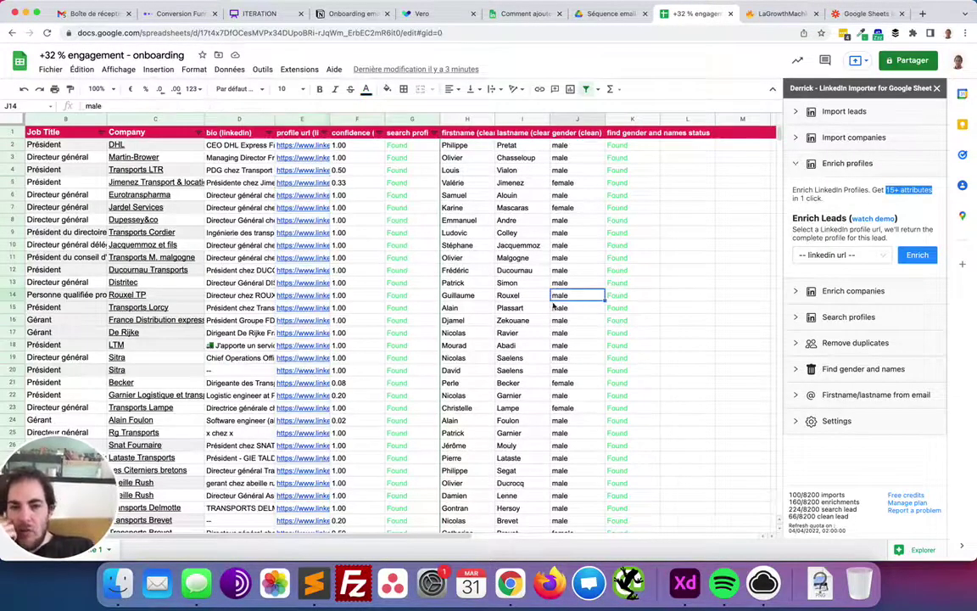
scroll(526, 307, left, 2)
scroll(526, 306, down, 8)
scroll(493, 306, up, 2)
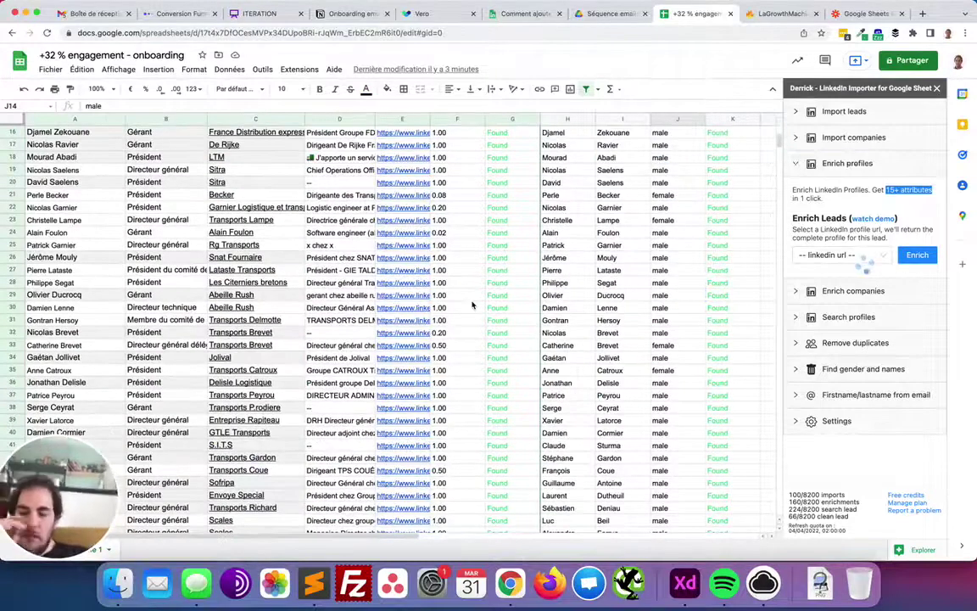
Return to Zapier, search the Google Sheets pairing apps for "lagrowth" and choose LaGrowthMachine
click(867, 15)
click(426, 341)
text(lagrowth)
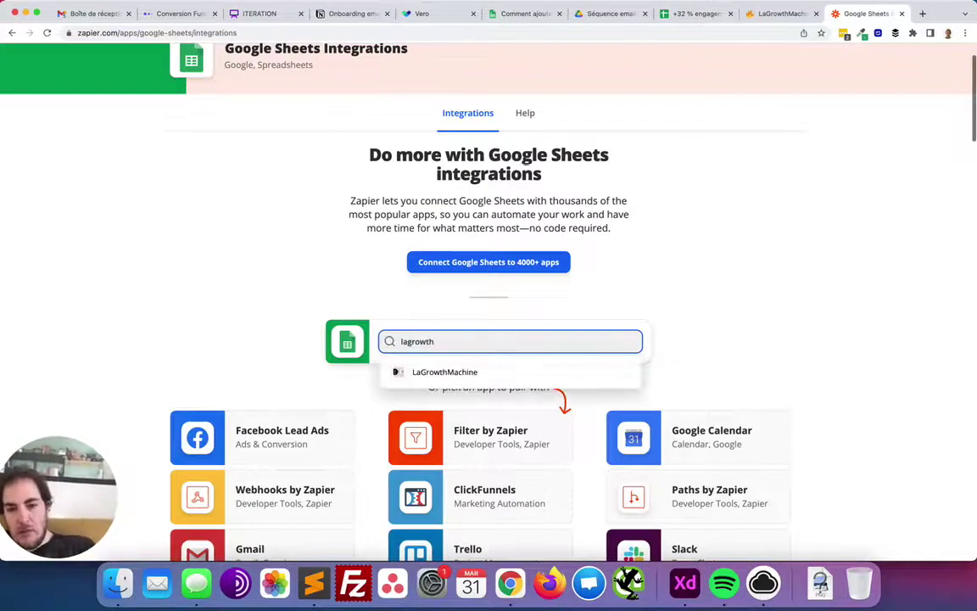
click(423, 375)
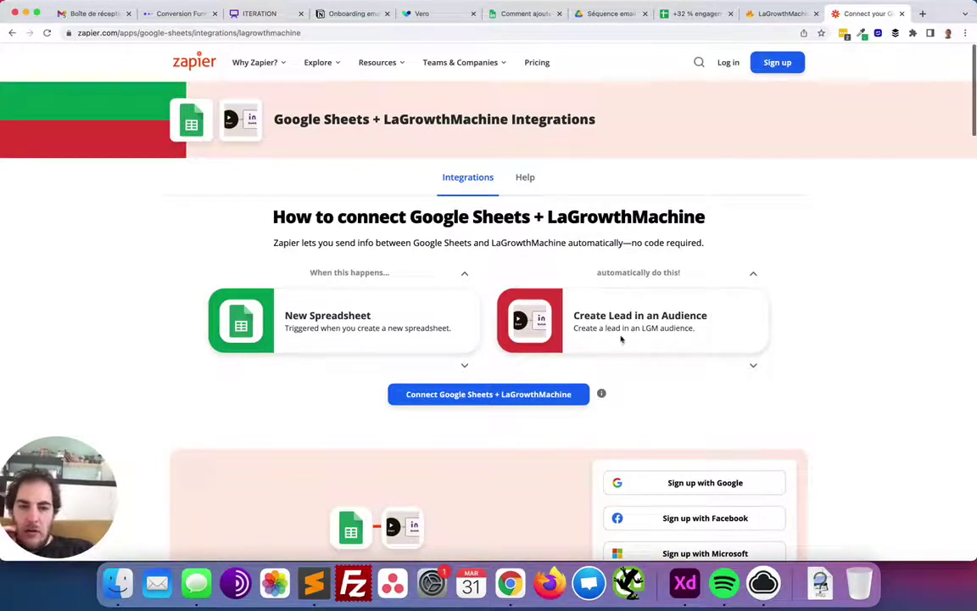
Read the Create Lead in an Audience action and New Spreadsheet trigger descriptions, and switch the trigger to New Spreadsheet Row
drag(576, 327, 720, 330)
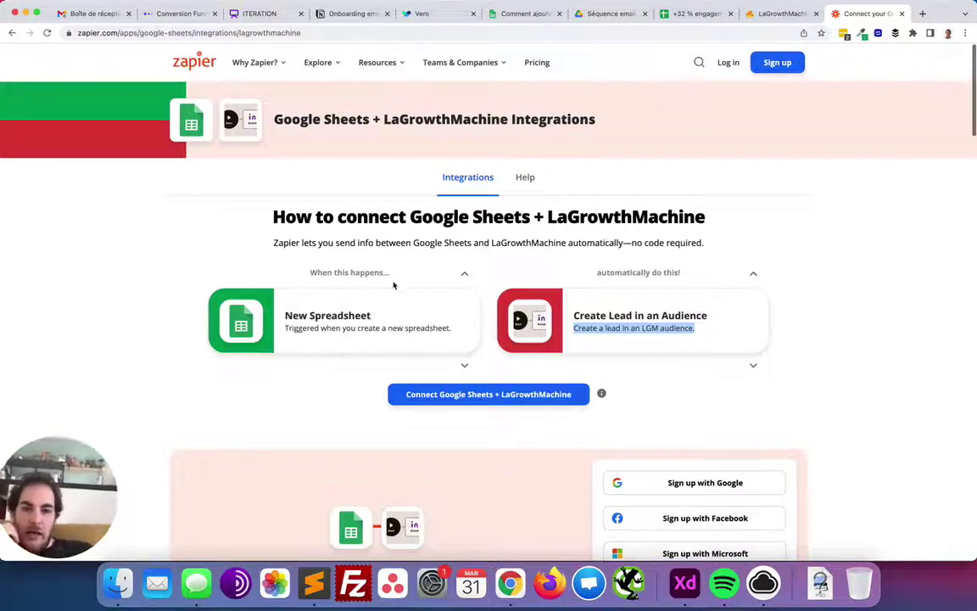
click(412, 328)
drag(294, 329, 451, 327)
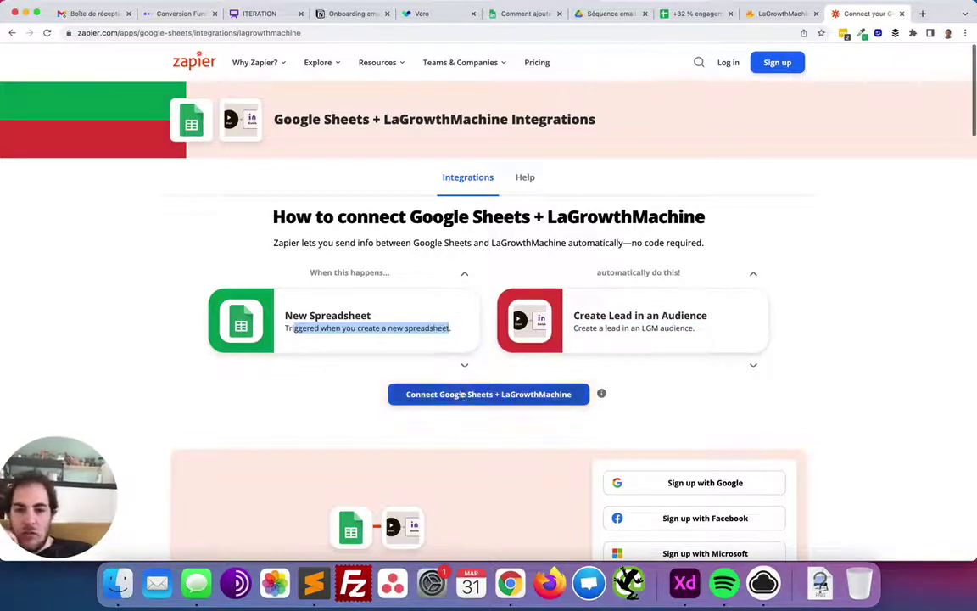
click(455, 320)
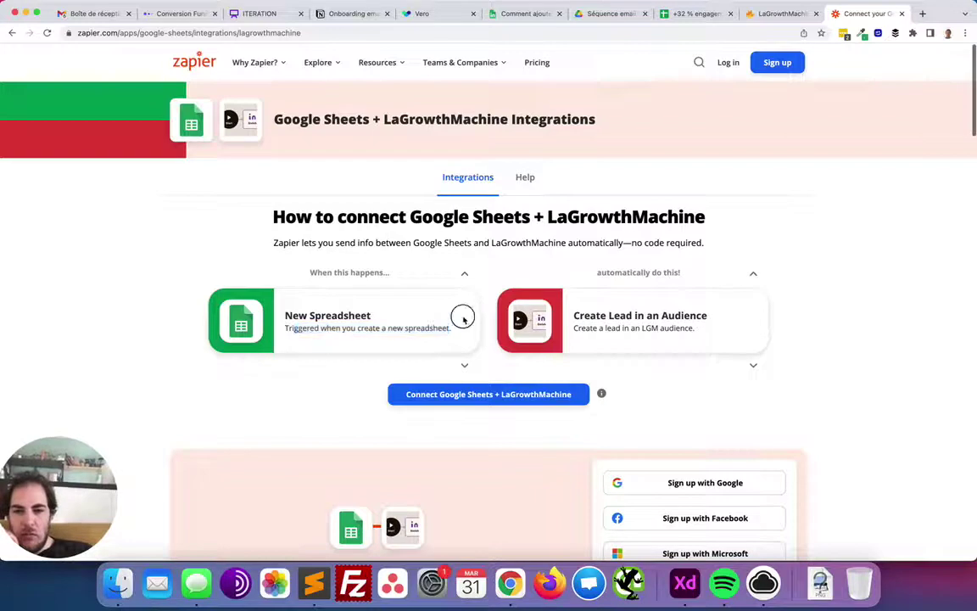
click(465, 366)
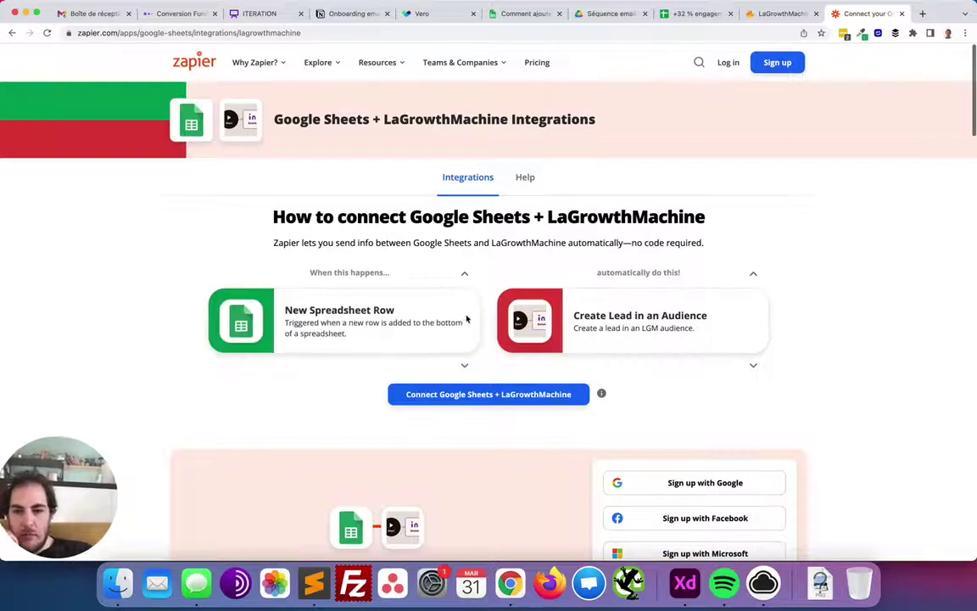
Read the New Spreadsheet Row trigger description, compare the other Google Sheets triggers and choose New or Updated Spreadsheet Row
drag(321, 322, 465, 364)
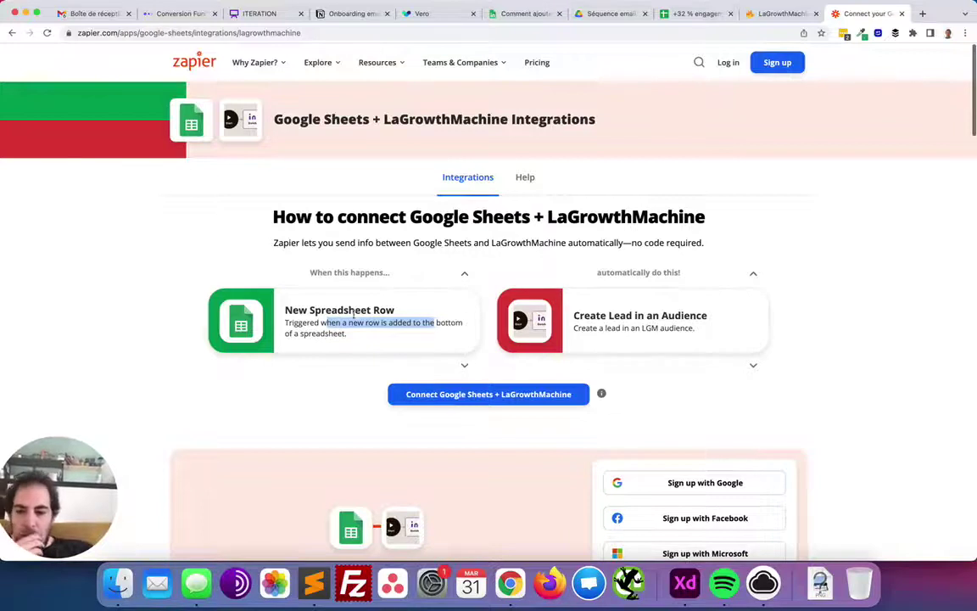
drag(349, 322, 391, 326)
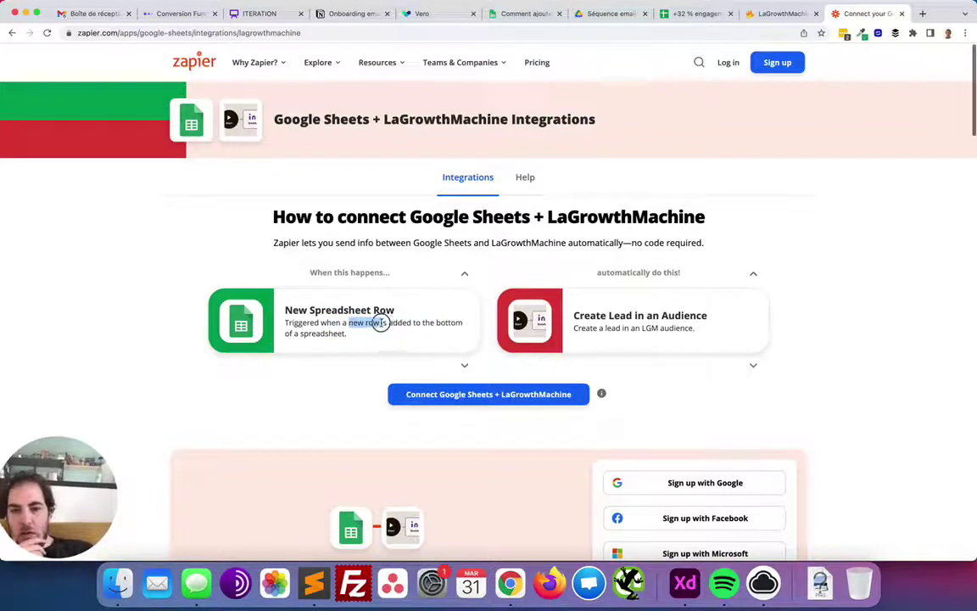
click(464, 364)
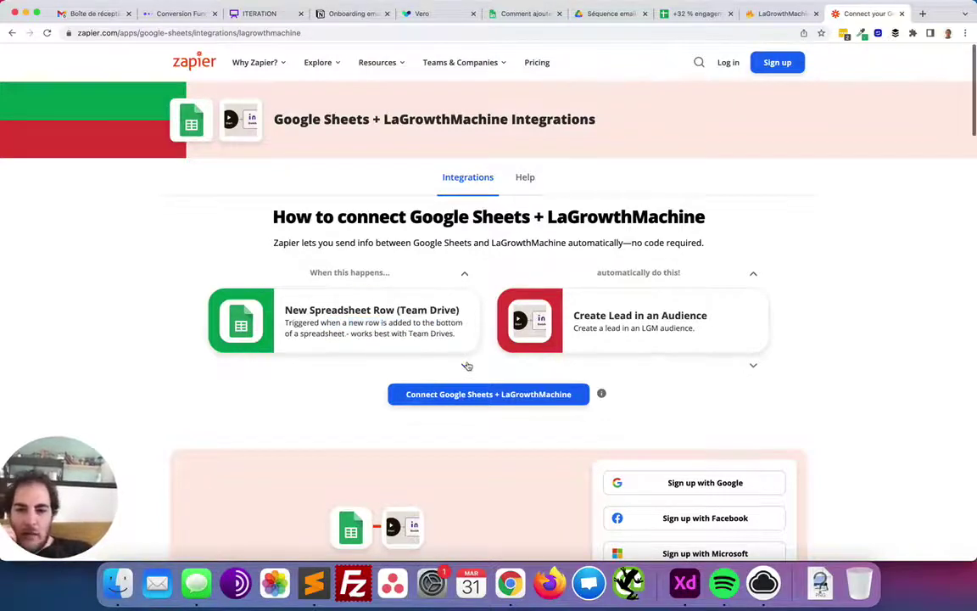
click(465, 365)
click(465, 365)
drag(367, 309, 454, 313)
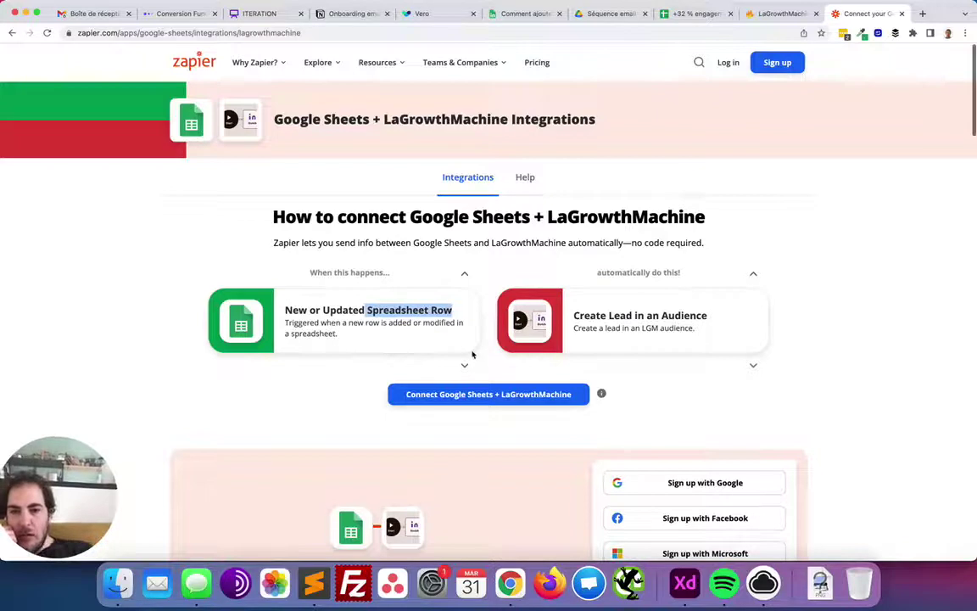
click(465, 364)
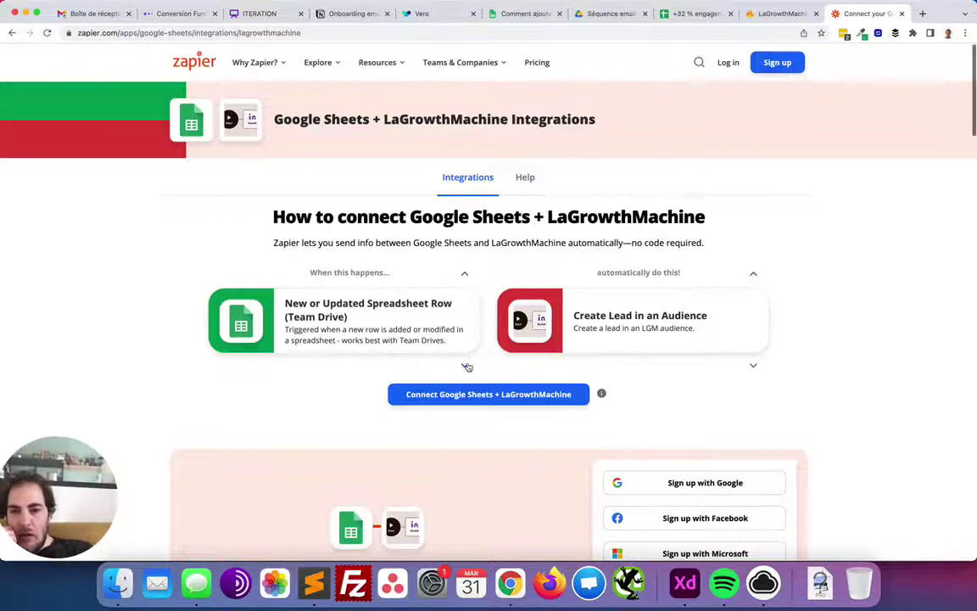
click(465, 273)
drag(286, 312, 447, 314)
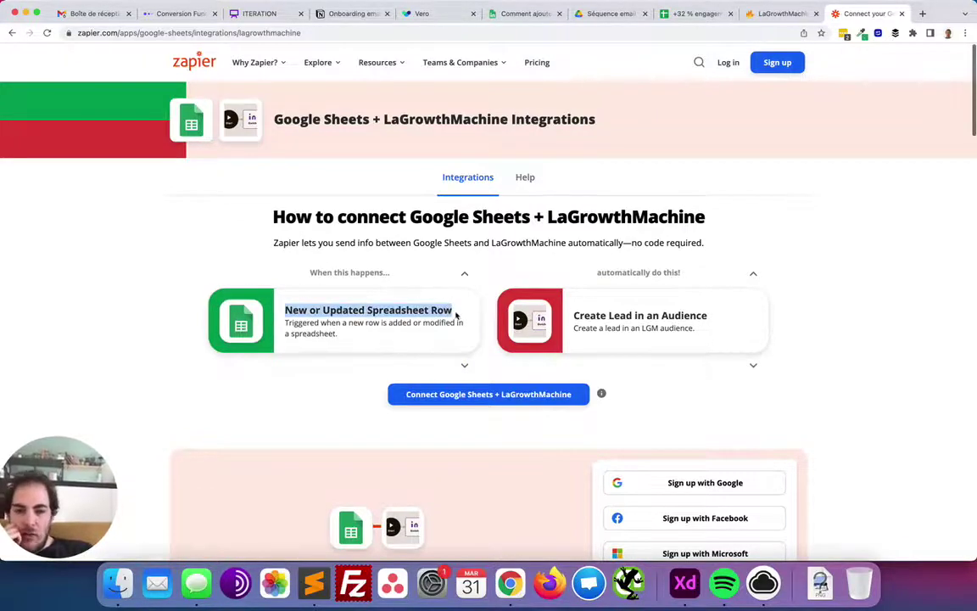
Switch to the leads spreadsheet and select the empty cells A62:C68 just below the last lead
click(702, 17)
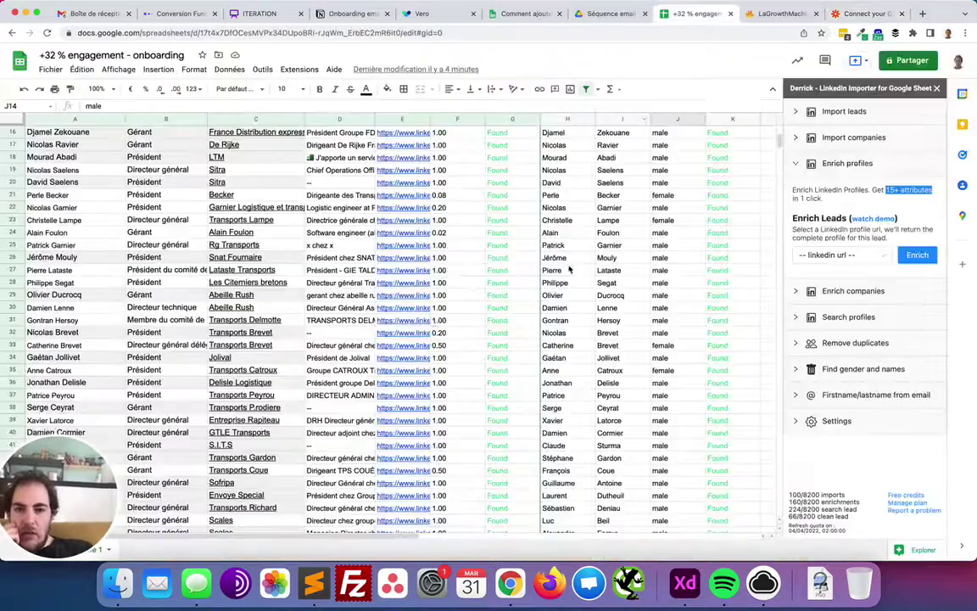
scroll(275, 246, right, 5)
scroll(275, 246, left, 5)
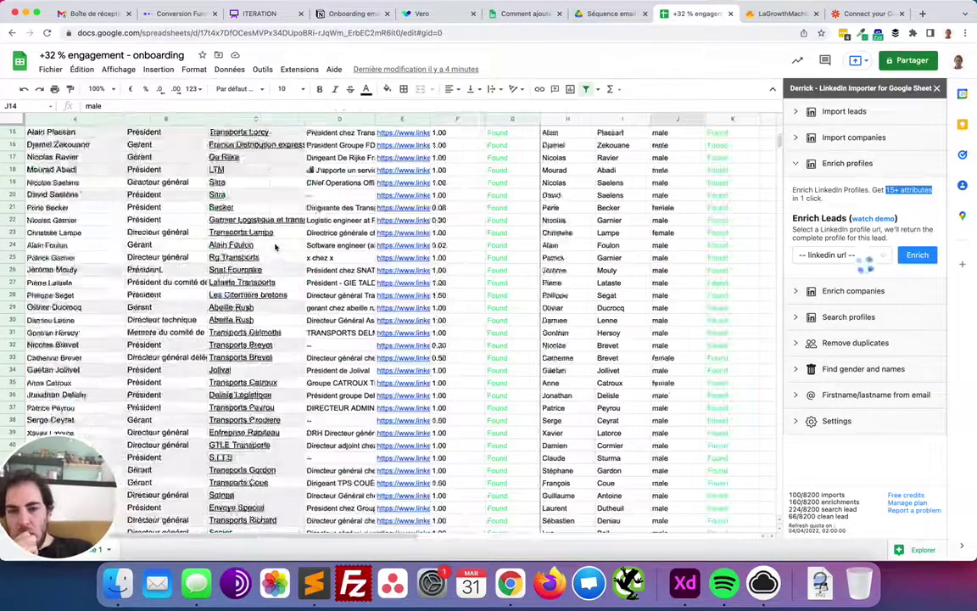
scroll(275, 246, down, 8)
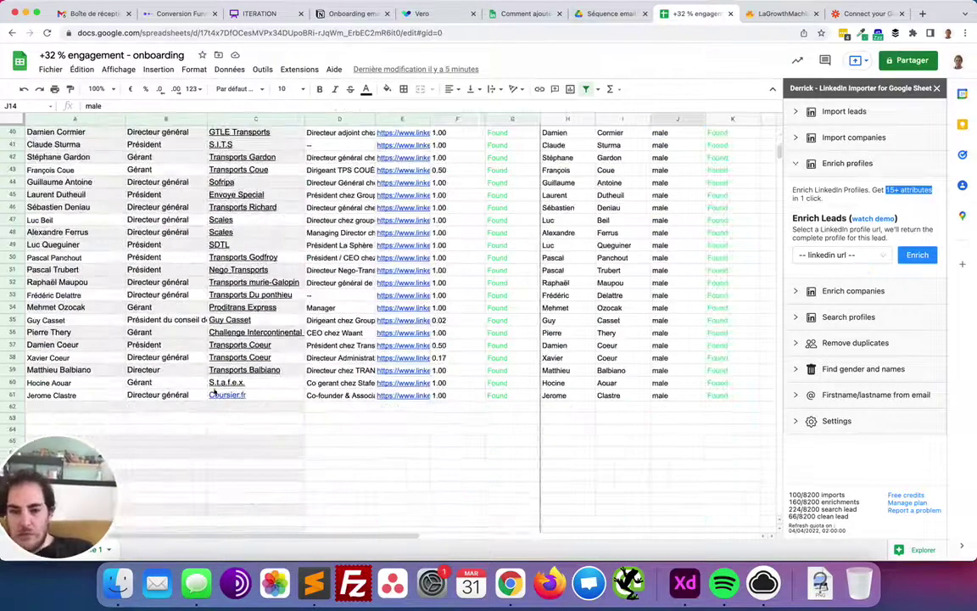
drag(119, 408, 283, 475)
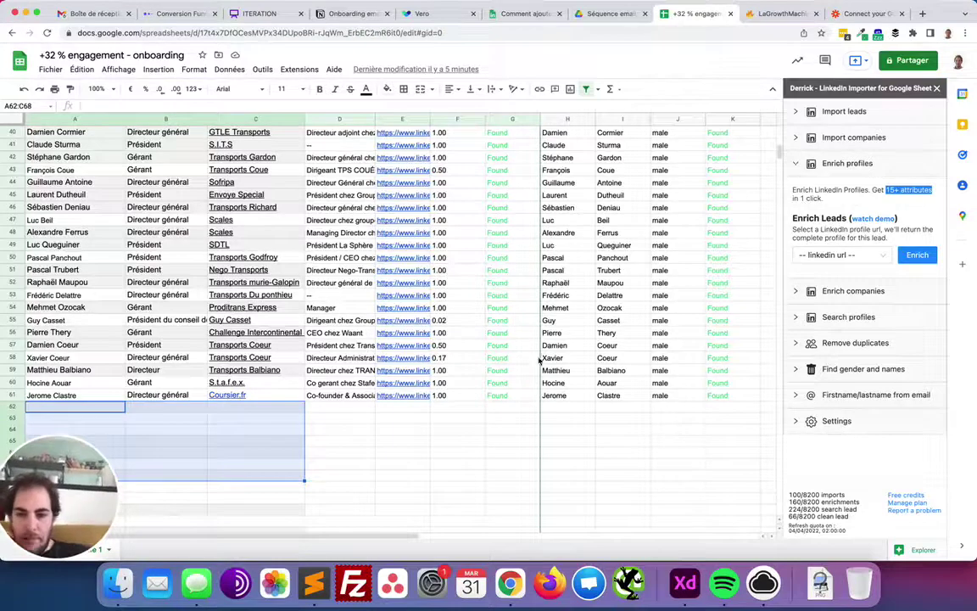
Go back to the start of the list and inspect the Full Name and Company headers and the profile URLs in E2:E20
scroll(170, 297, up, 13)
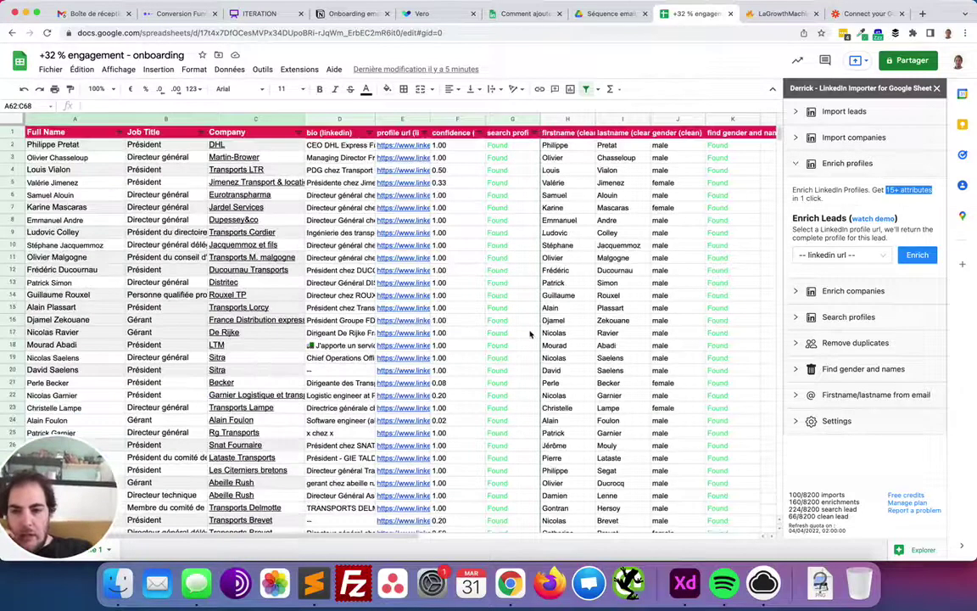
click(66, 129)
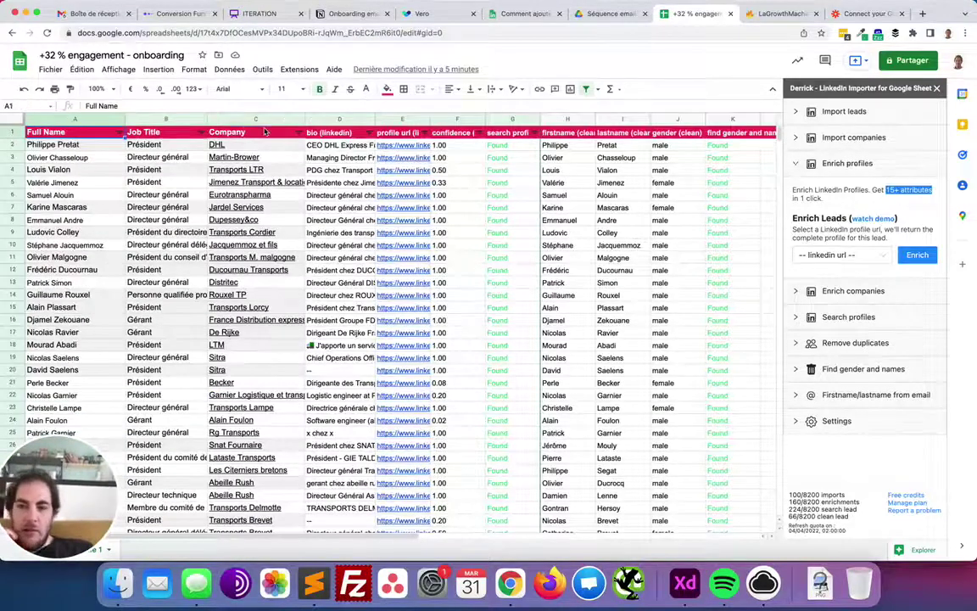
click(233, 132)
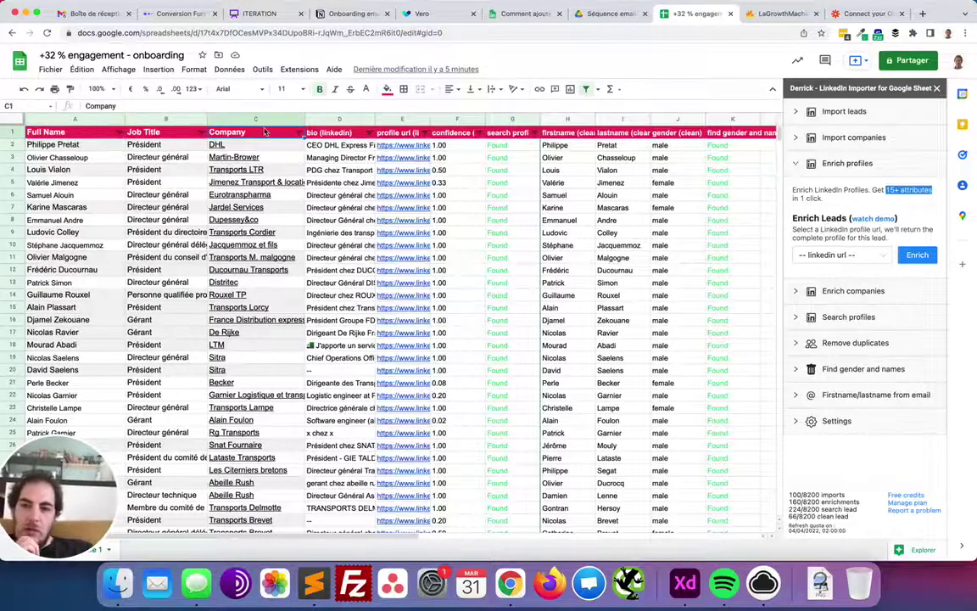
click(408, 148)
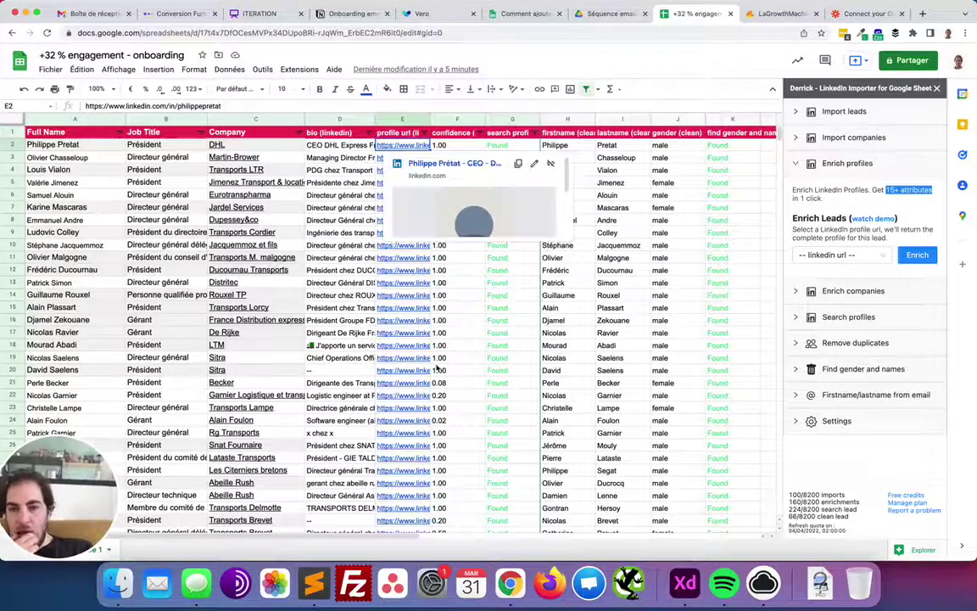
shift+click(411, 371)
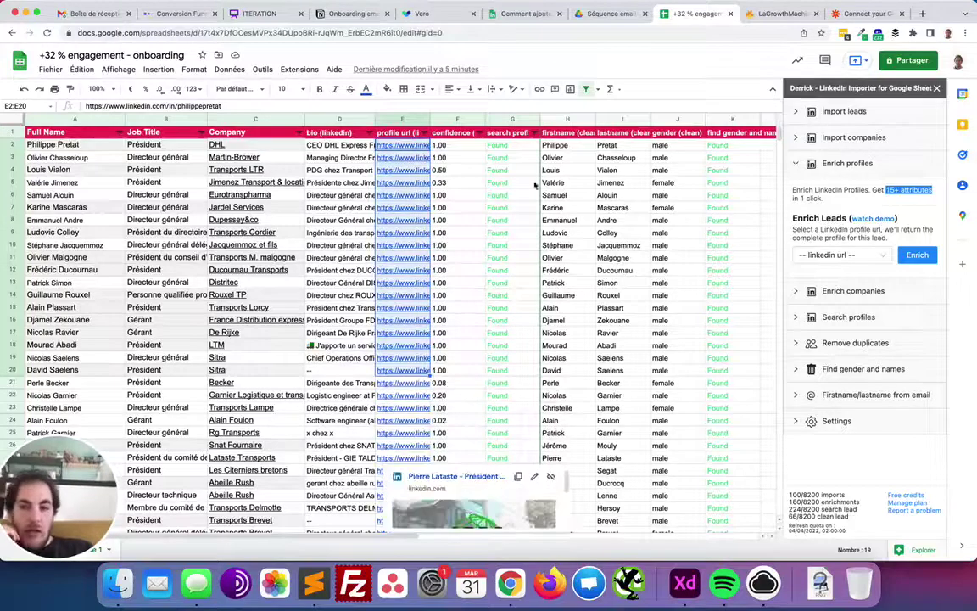
Review the full names in A2:A9 and the profile URLs in E2:E9, finishing on the first lead's profile URL
drag(68, 146, 81, 232)
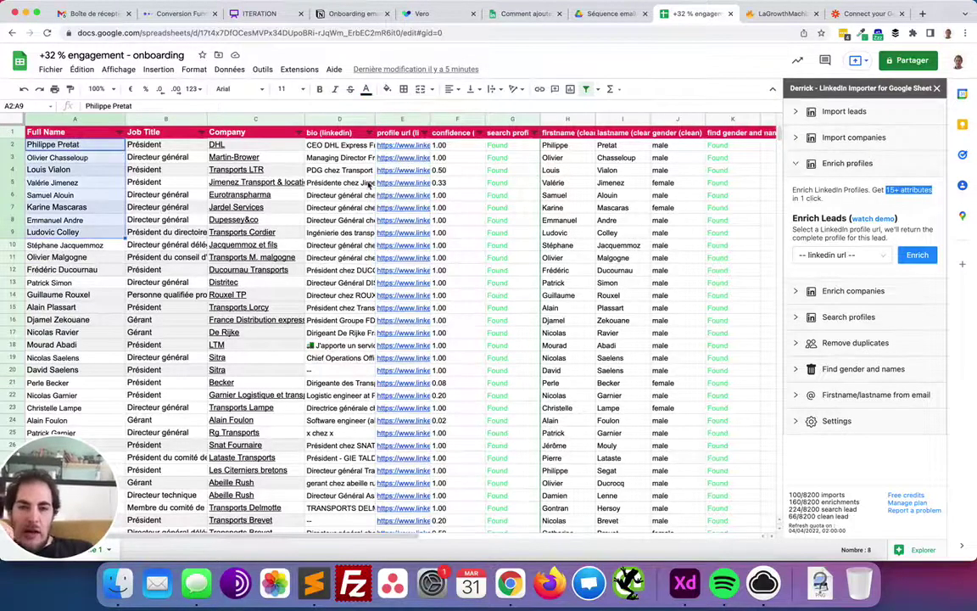
scroll(352, 193, down, 10)
scroll(369, 184, up, 10)
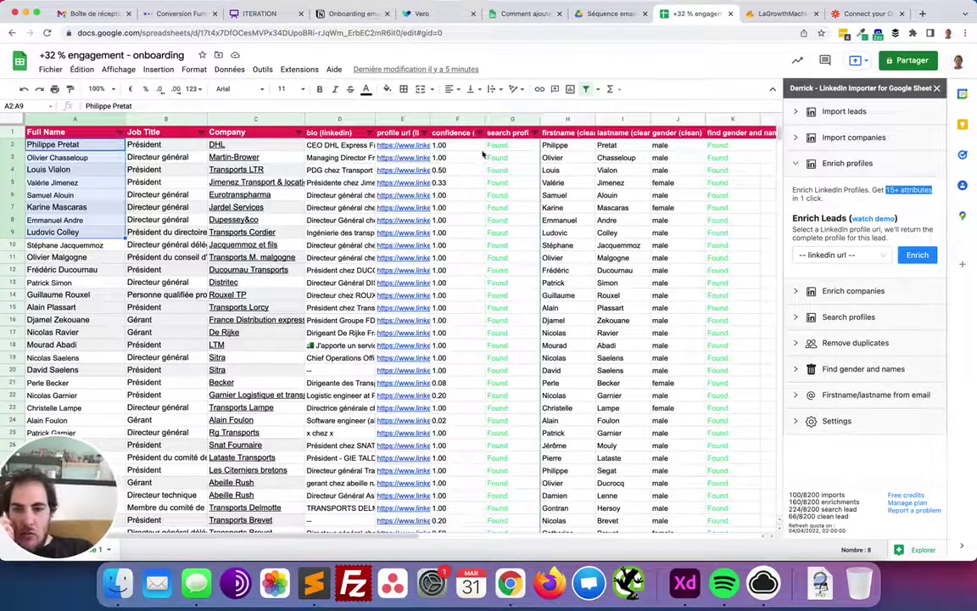
drag(406, 145, 405, 232)
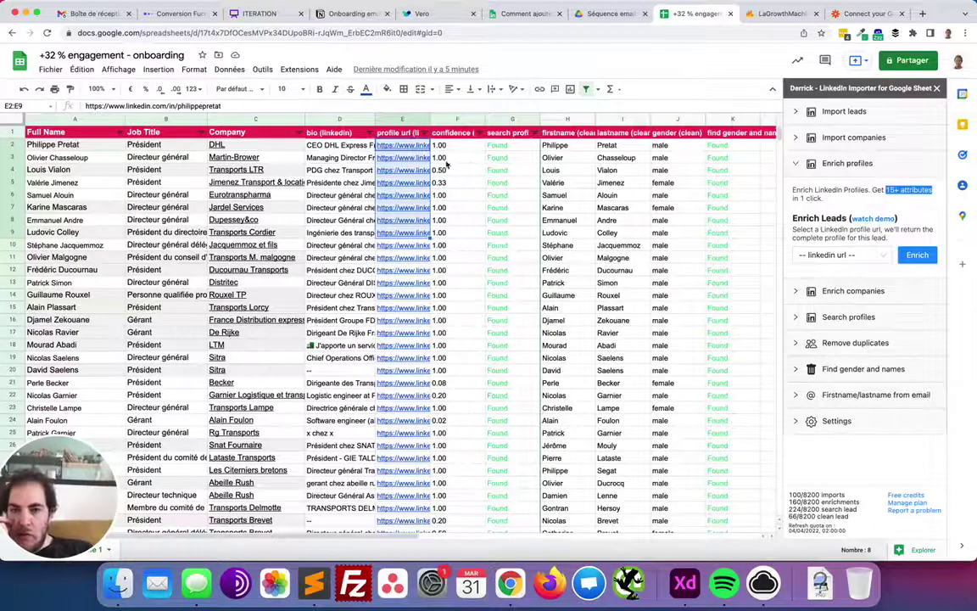
click(415, 146)
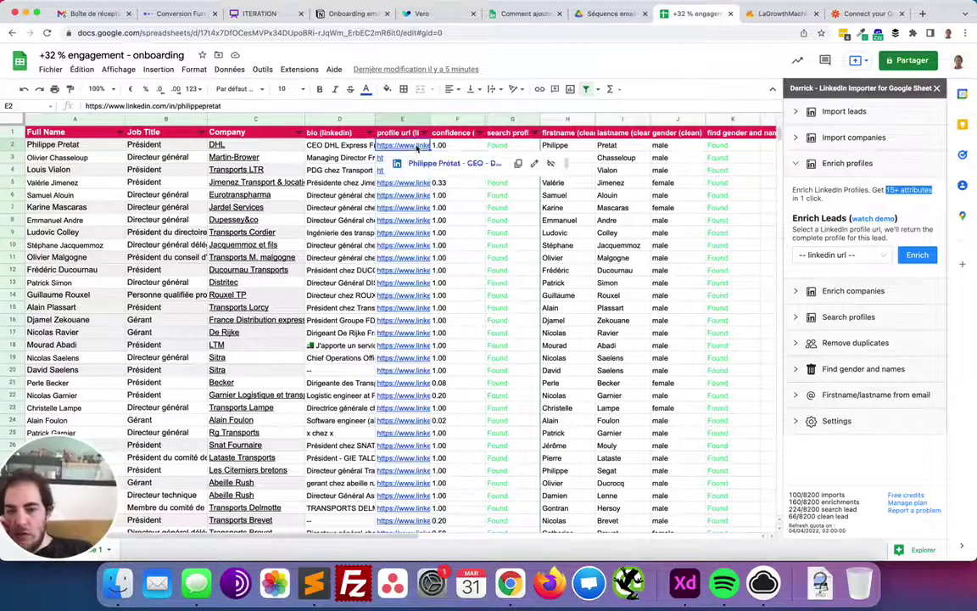